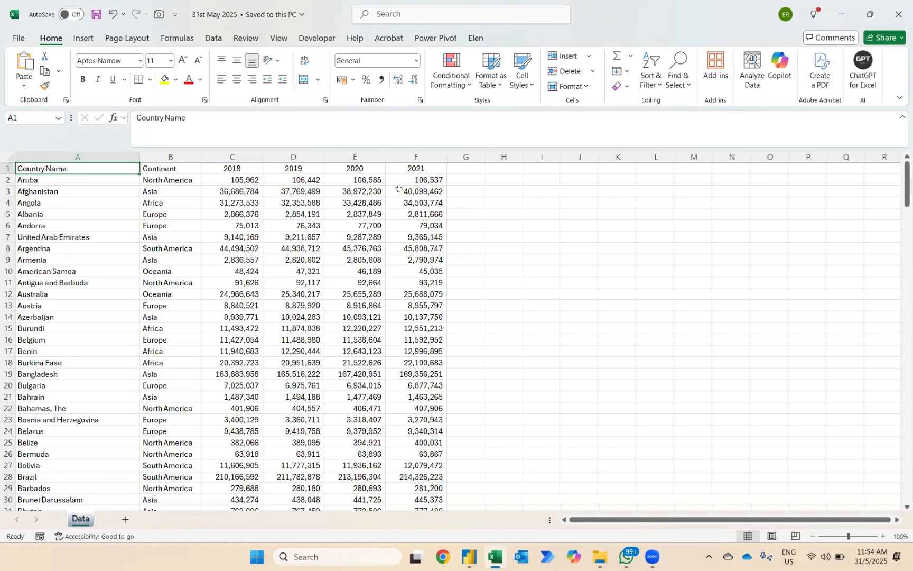
Switch to Power BI Desktop, start a blank report and import the Excel workbook 31st May 2025 from Downloads.
click(470, 556)
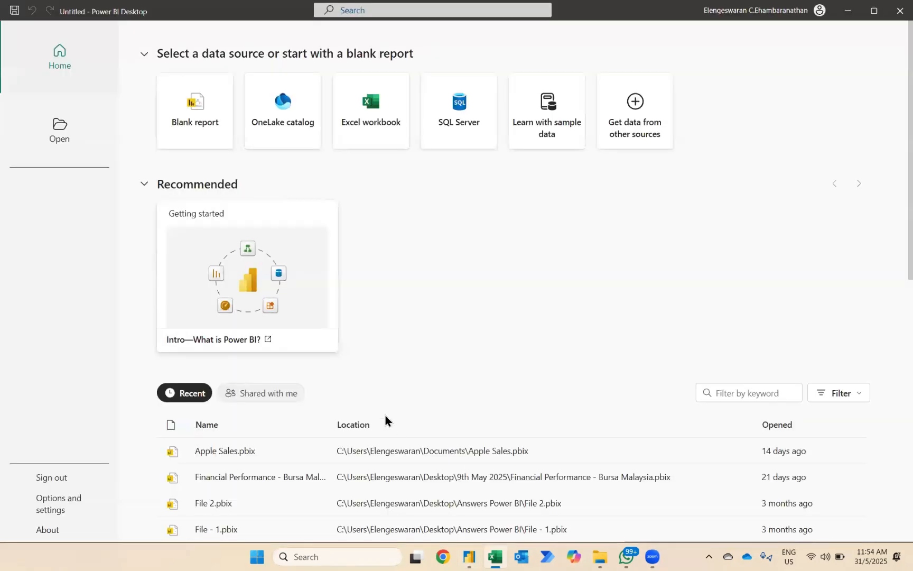
click(195, 100)
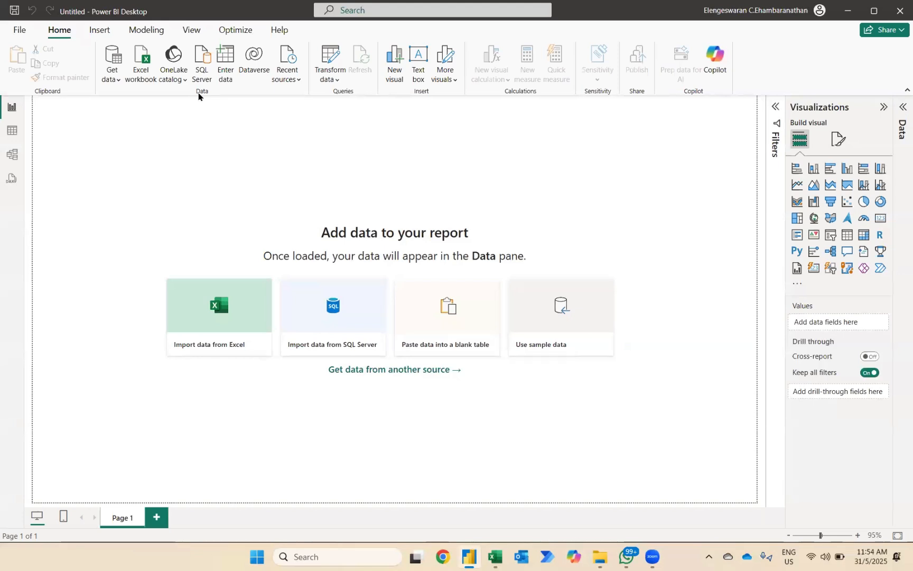
click(204, 317)
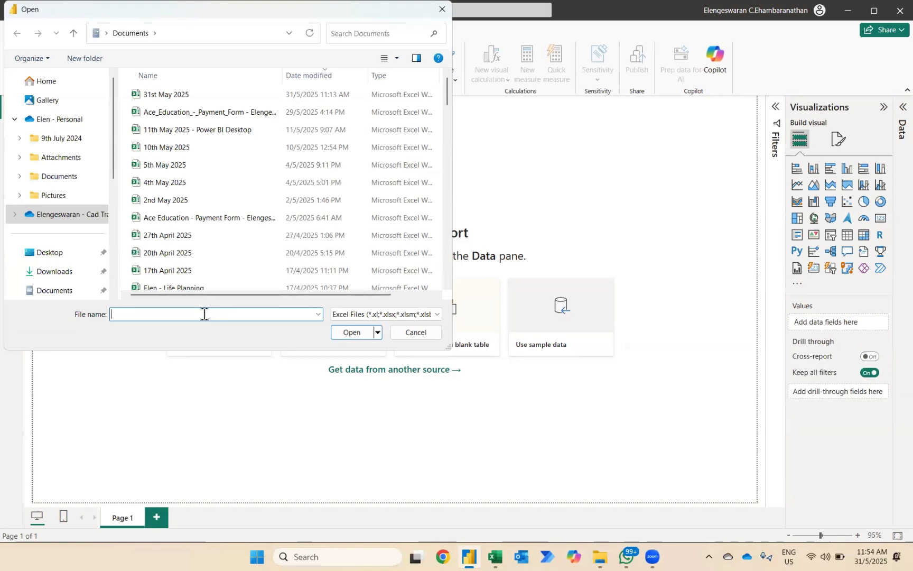
click(62, 272)
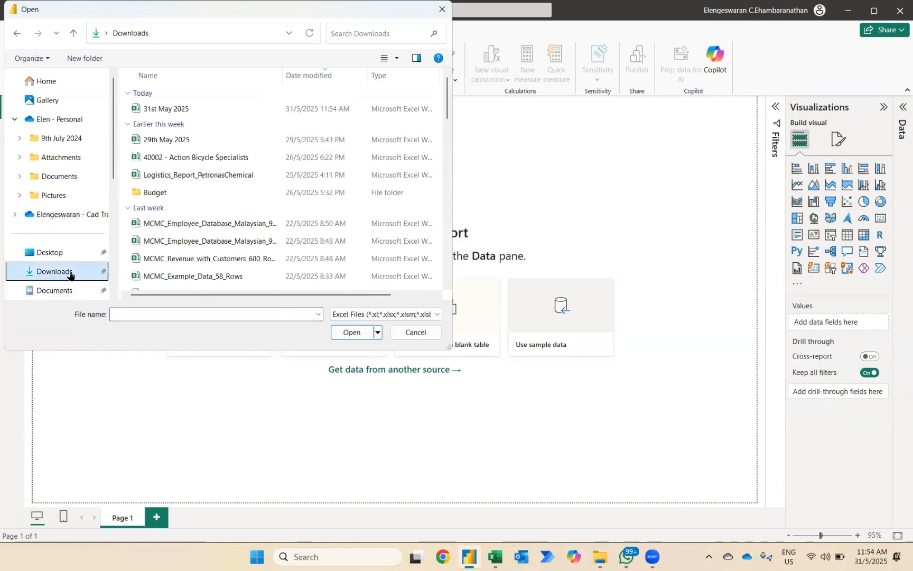
click(152, 110)
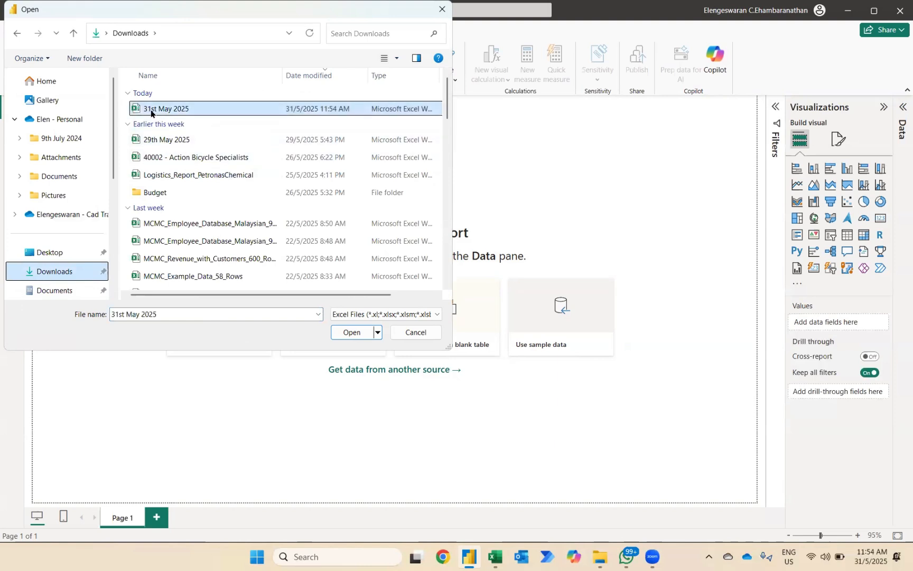
click(348, 332)
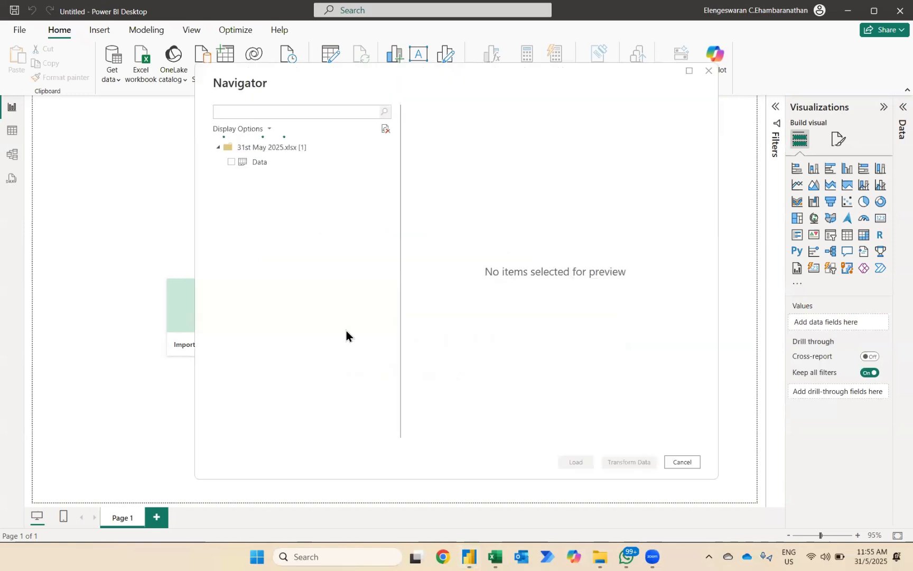
Open the workbook's Data sheet in Power Query Editor for transformation and use its first row as headers.
click(263, 159)
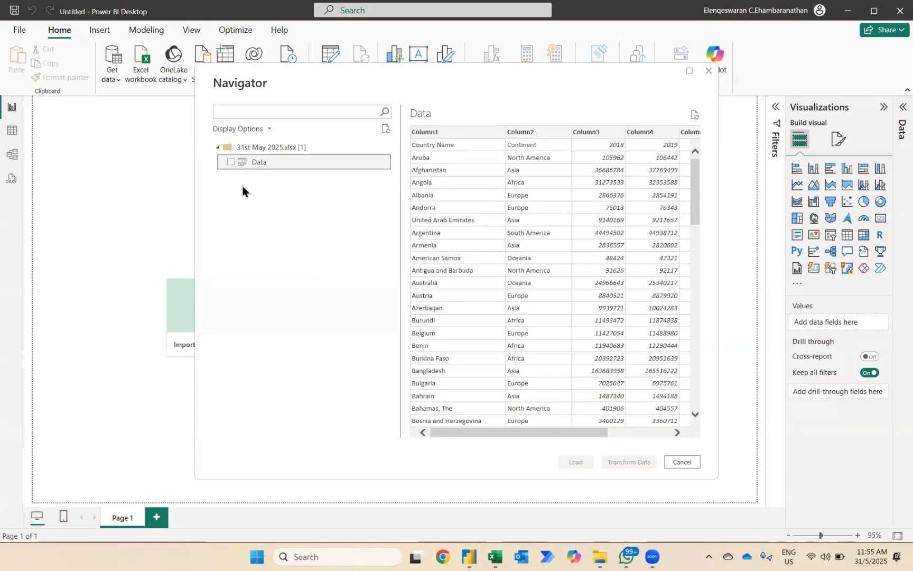
click(229, 161)
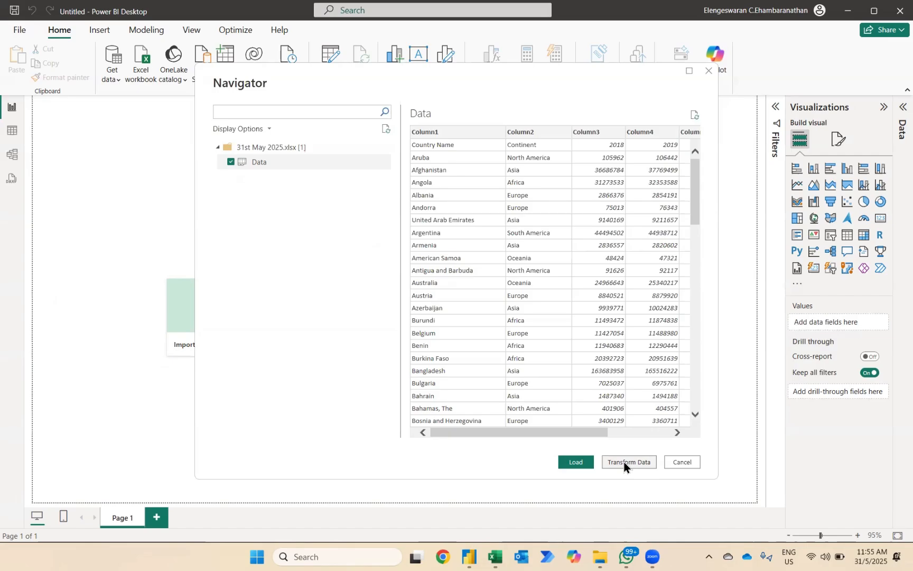
key(alt+Tab)
key(alt+Tab)
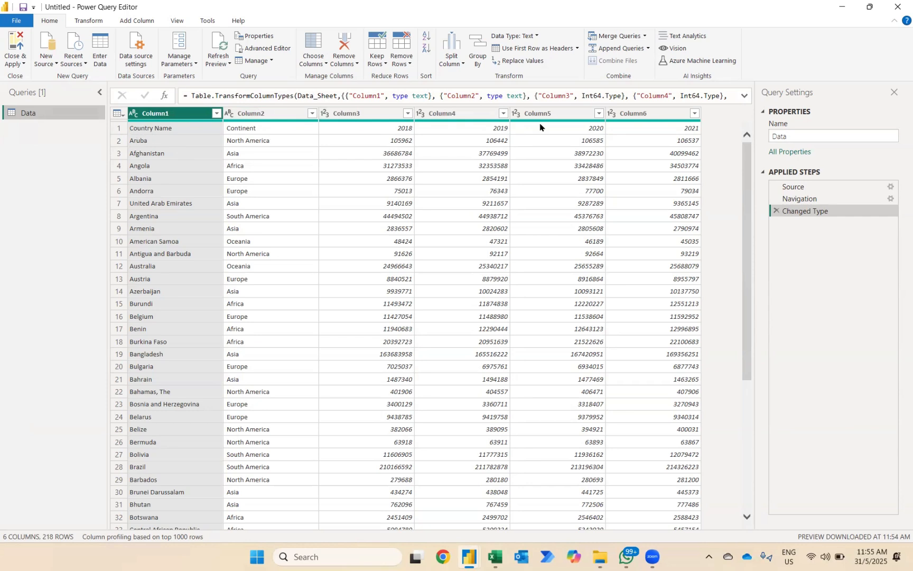
click(543, 55)
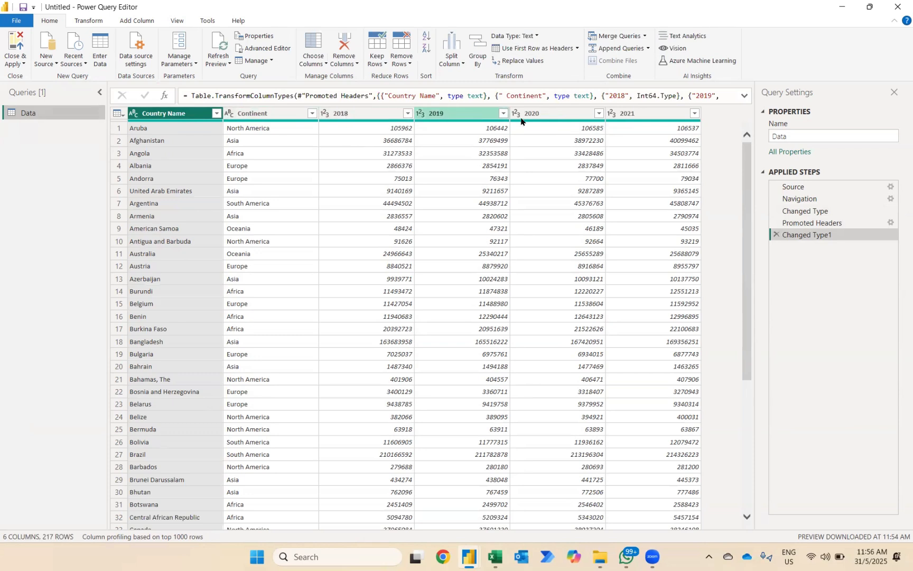
Unpivot the year columns 2018 through 2021 in the Data query.
ctrl+click(662, 112)
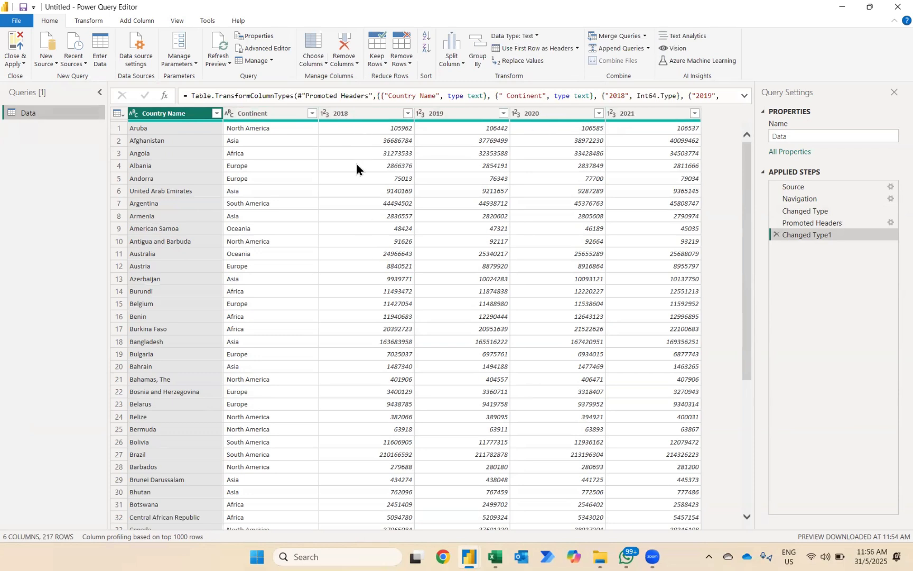
click(356, 115)
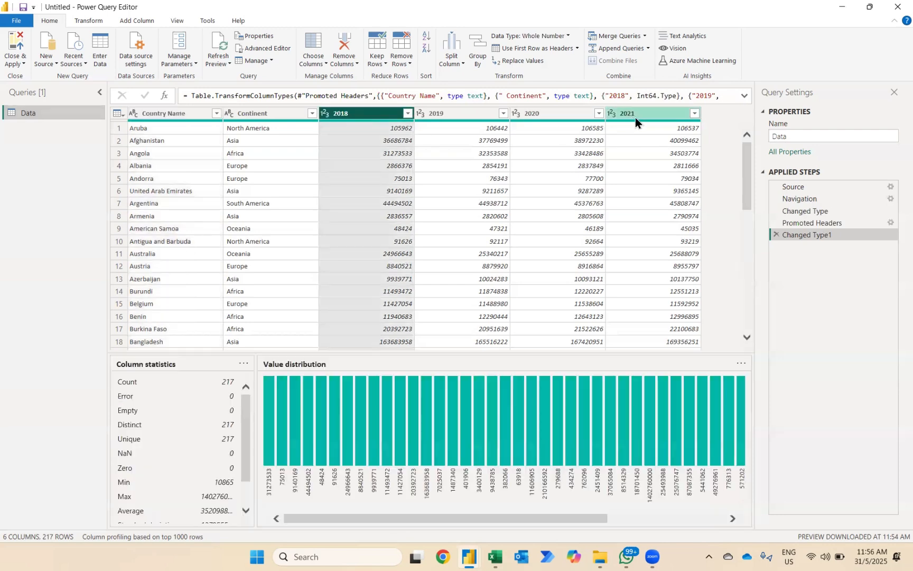
shift+click(635, 117)
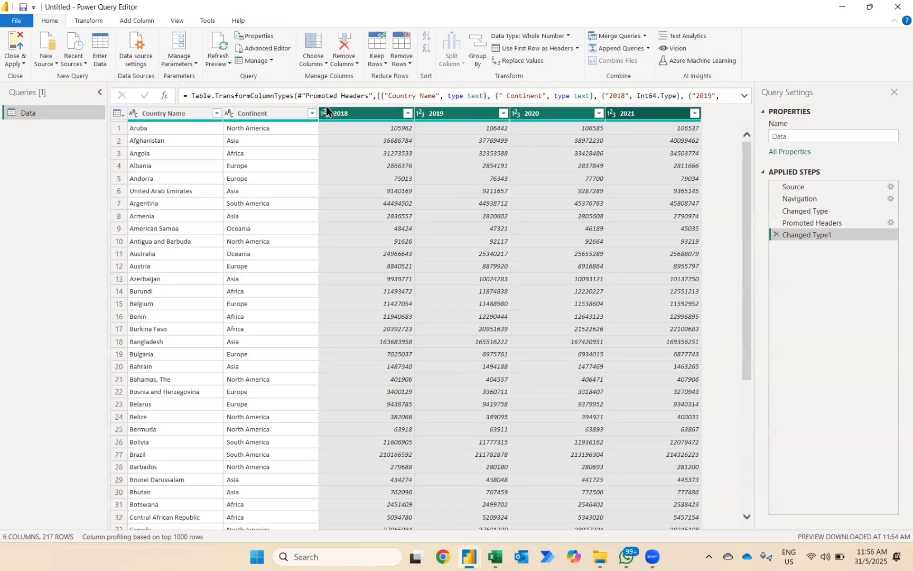
click(90, 21)
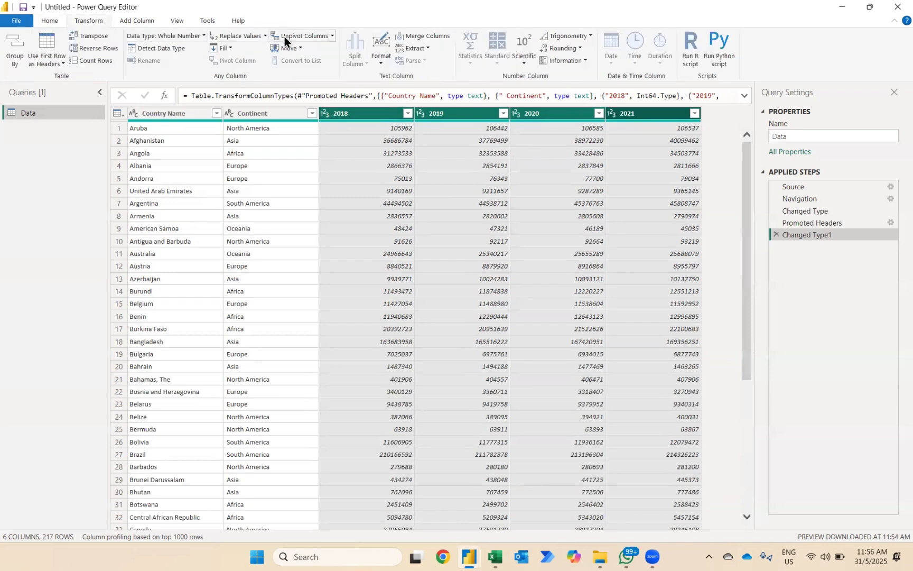
right_click(342, 114)
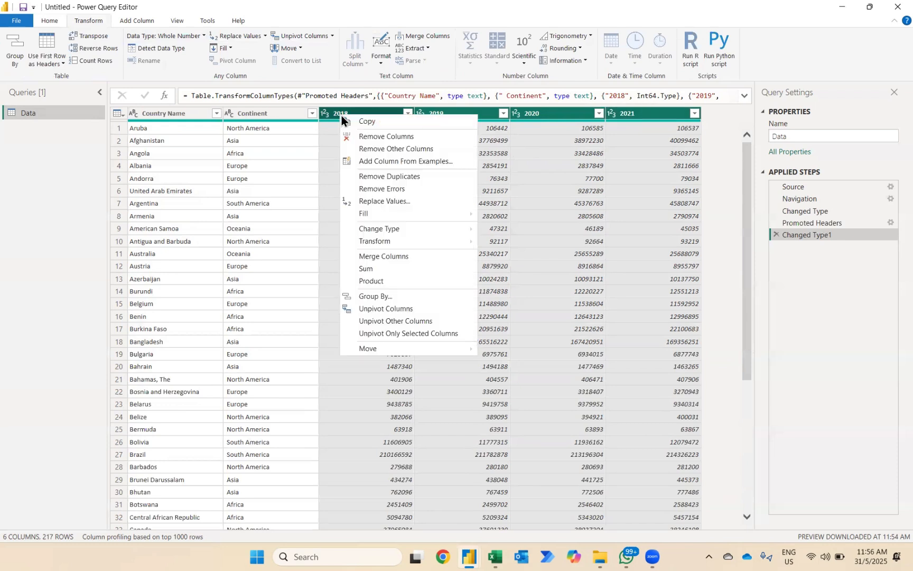
click(380, 308)
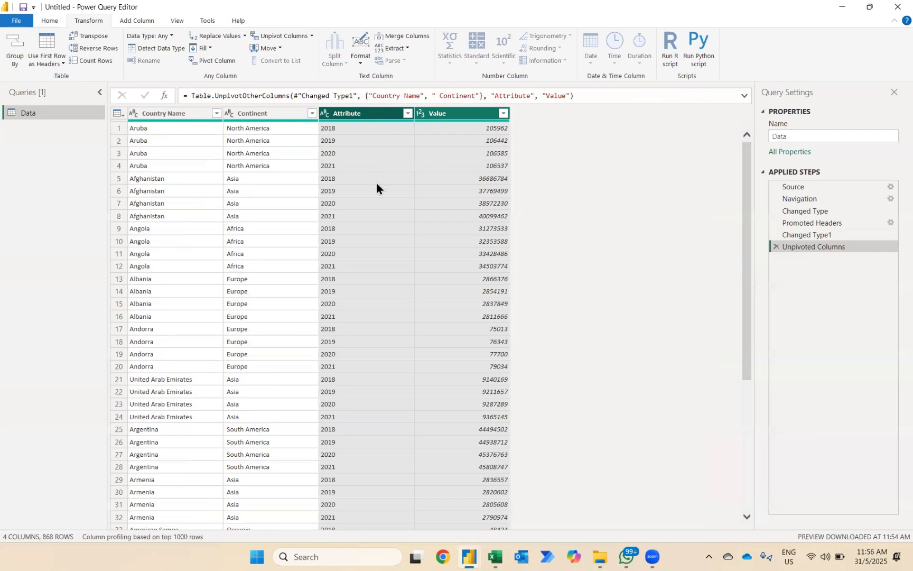
Rename the Attribute column to Years and the Value column to Population, and apply the query changes to the report.
double_click(344, 115)
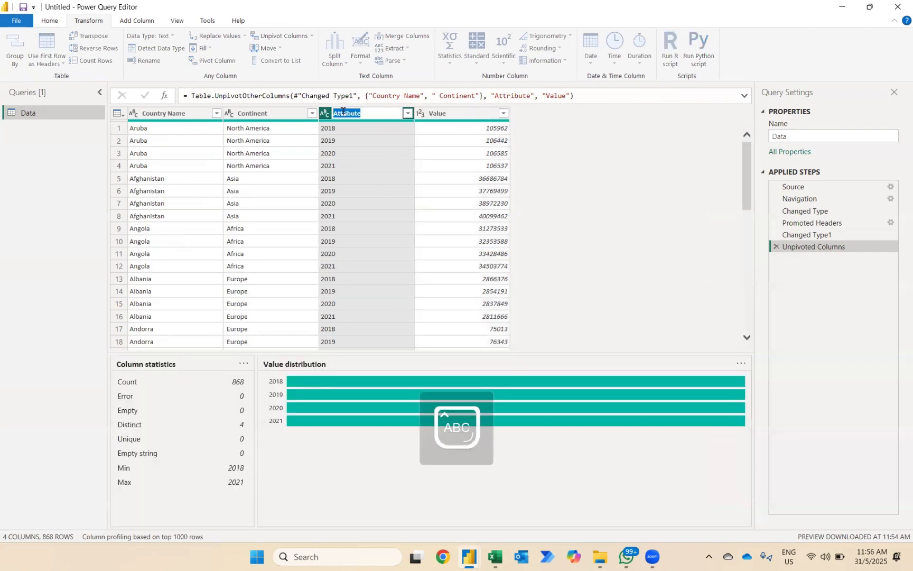
text(Years)
key(Return)
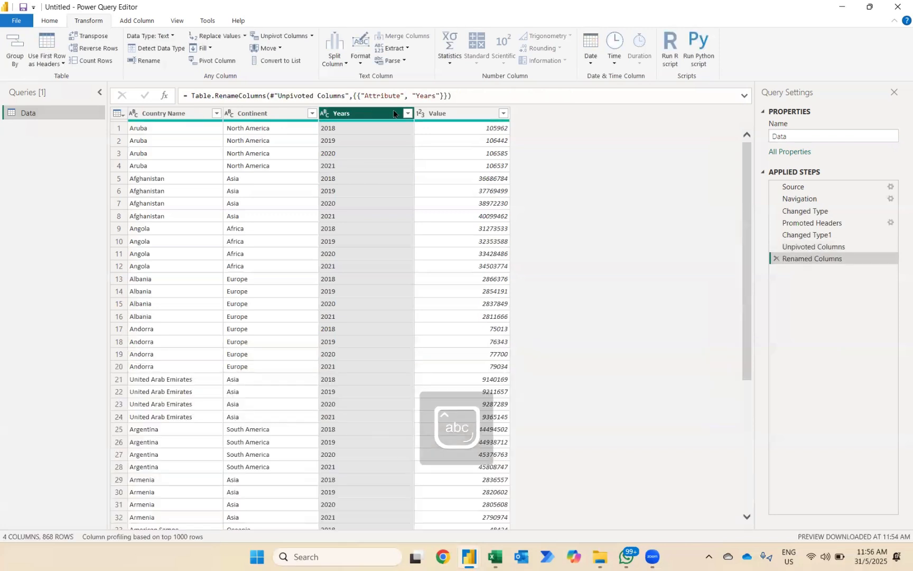
double_click(436, 113)
text(Po)
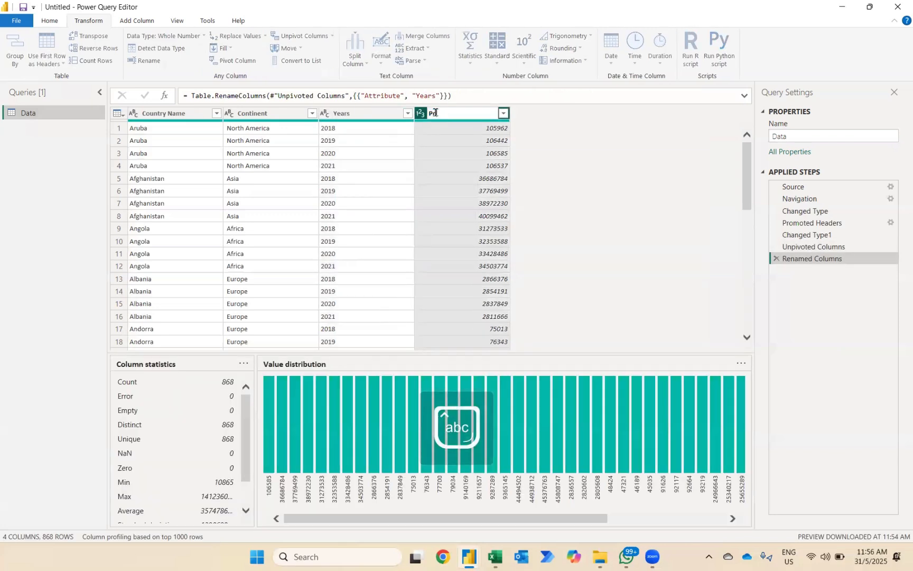
text(pulation)
key(Return)
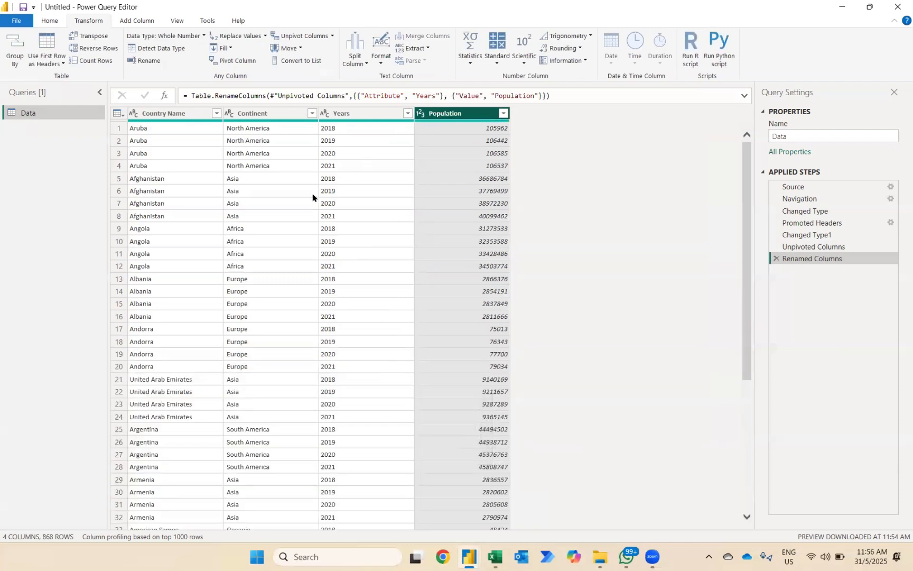
click(53, 22)
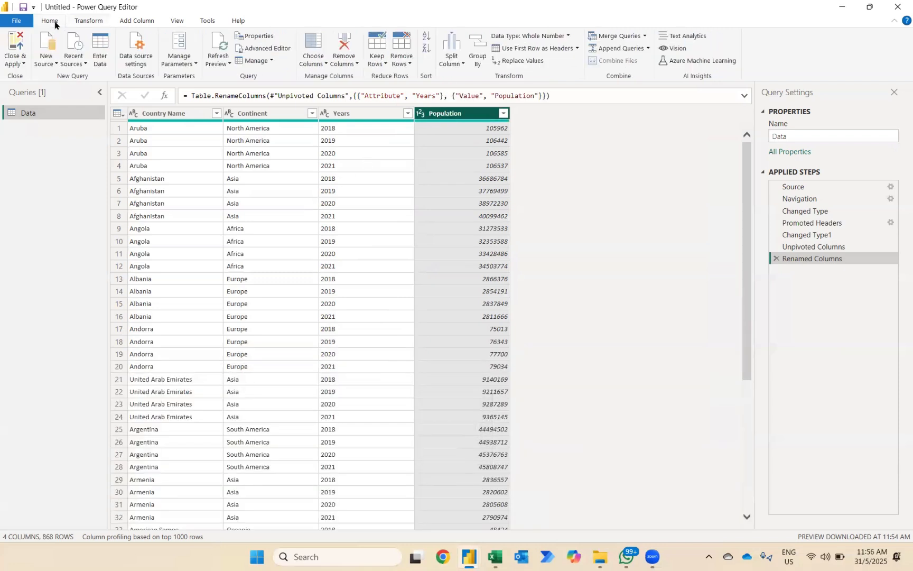
click(15, 39)
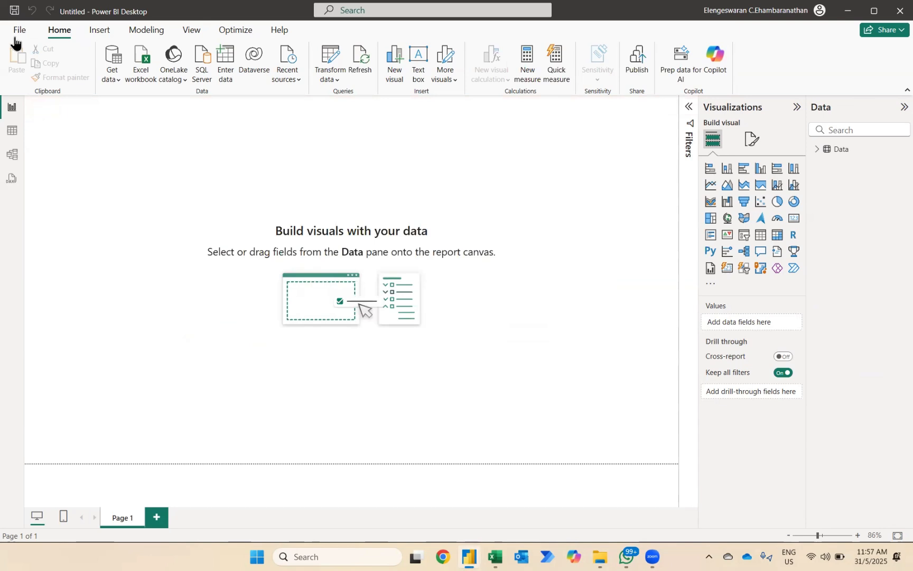
Add a slicer to the report page using the Continent field from the Data table.
click(816, 149)
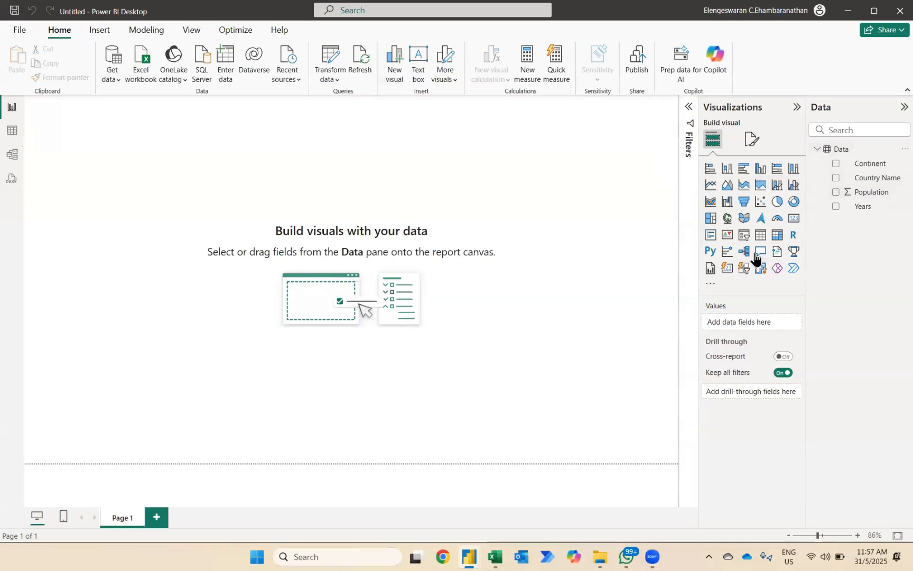
click(743, 236)
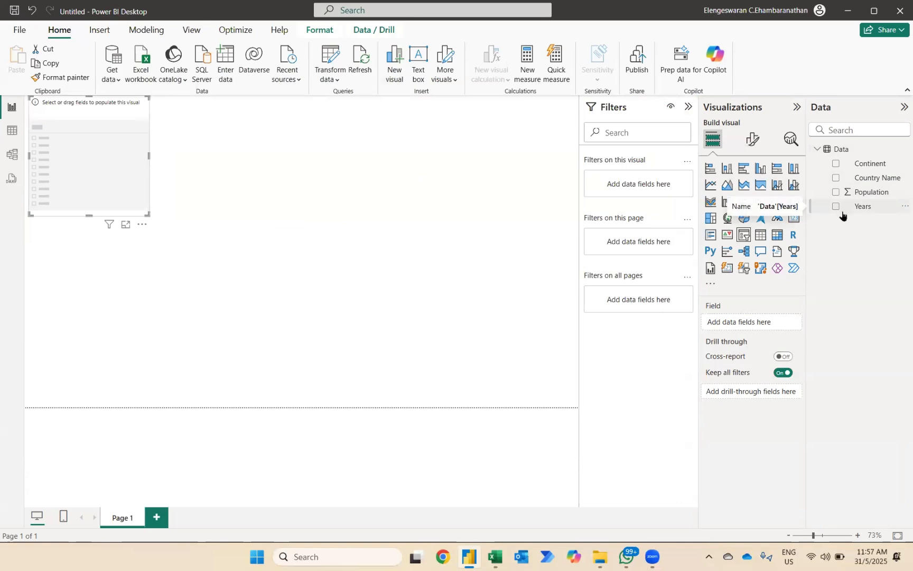
click(835, 164)
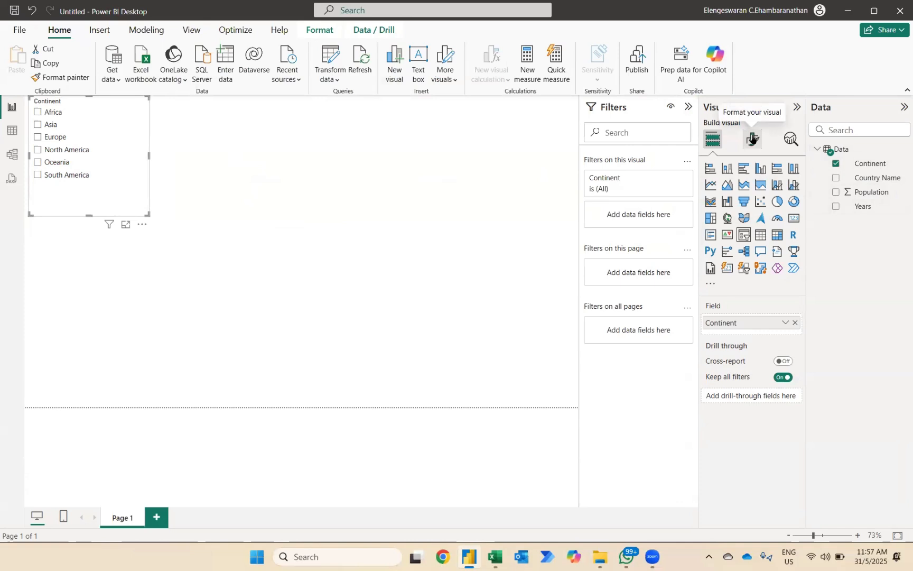
Set the Continent slicer's style to Tile and resize it into one wide row across the left half of the page.
click(752, 139)
click(735, 218)
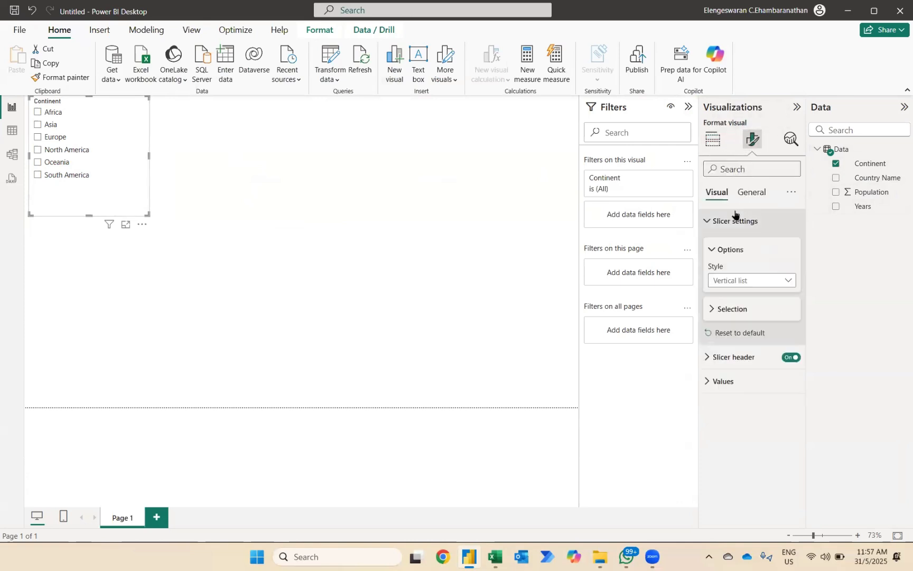
click(736, 285)
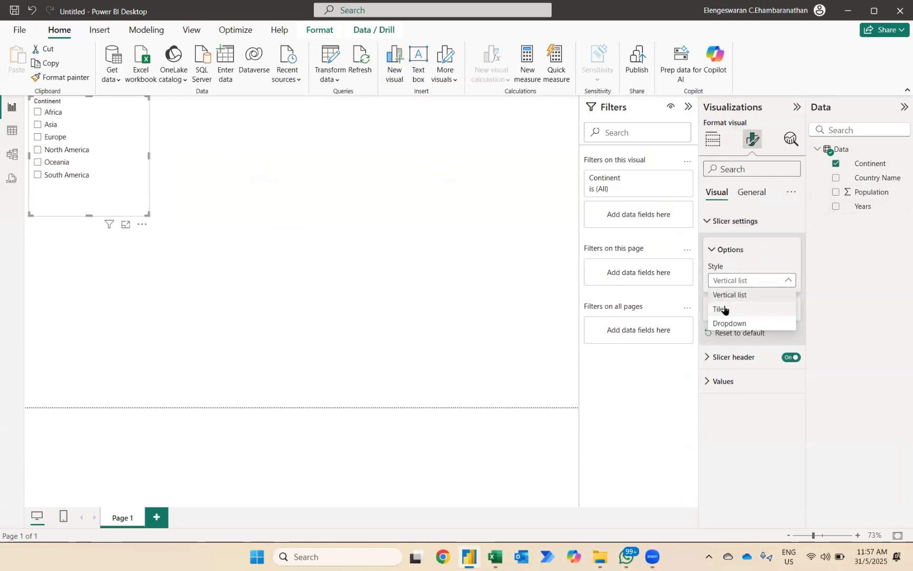
click(723, 310)
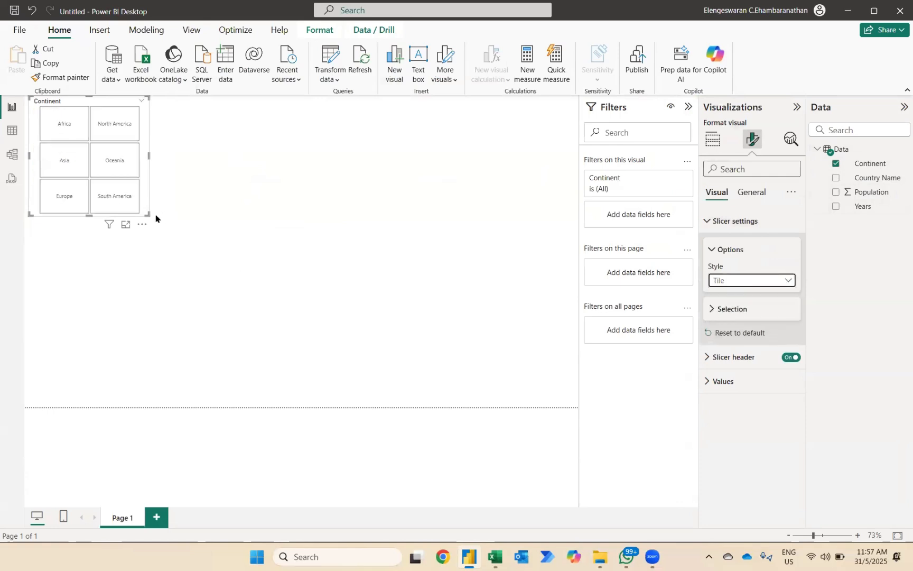
drag(148, 212, 299, 138)
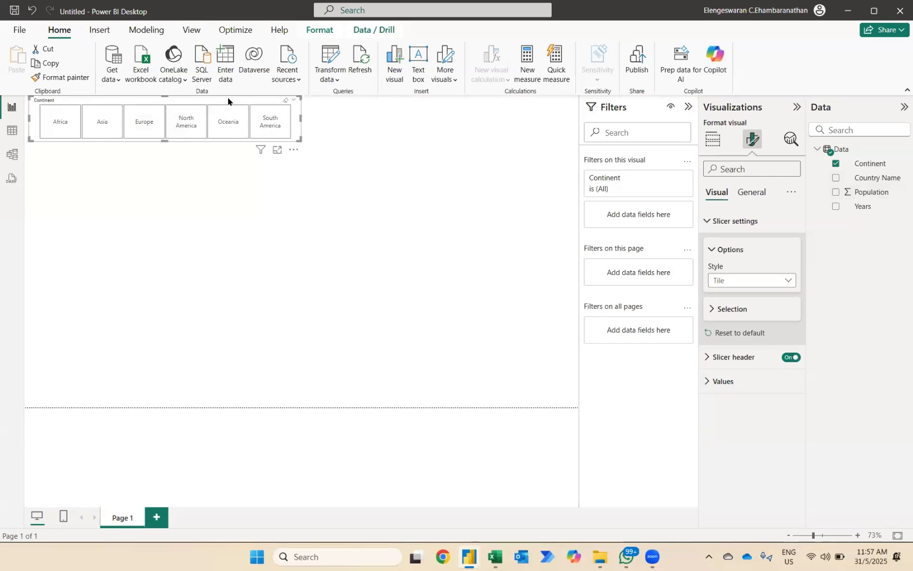
Duplicate the Continent slicer, place the copy to its right, and replace the copy's field with Years.
key(ctrl+c)
key(ctrl+v)
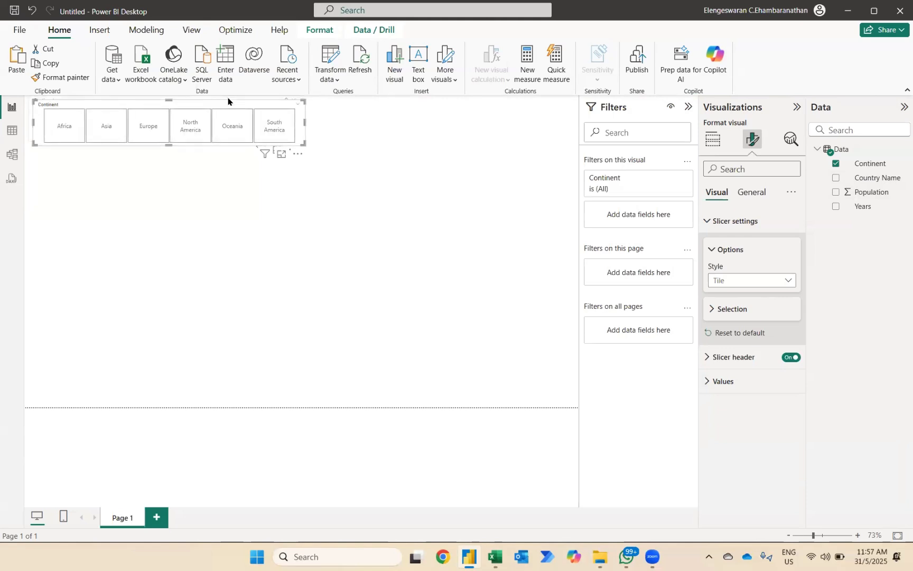
drag(228, 101, 520, 103)
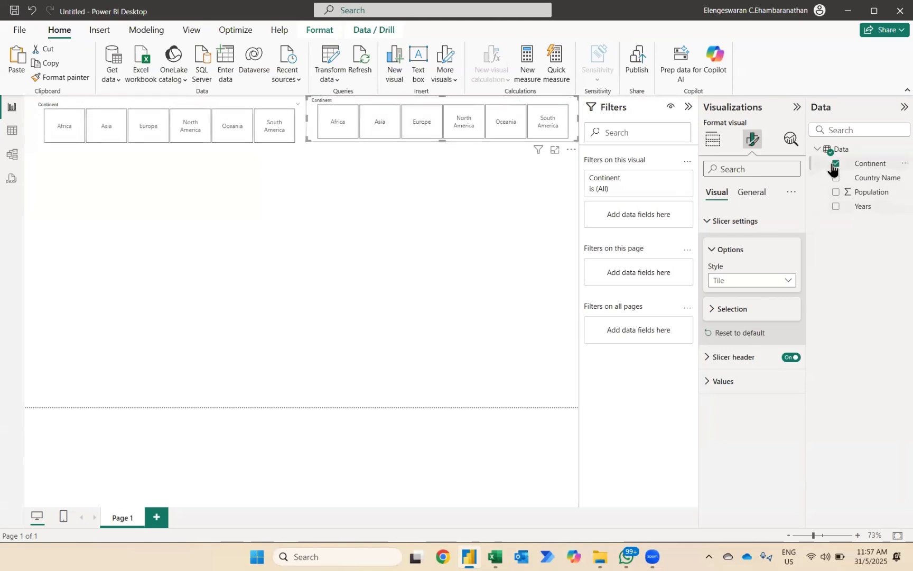
click(833, 165)
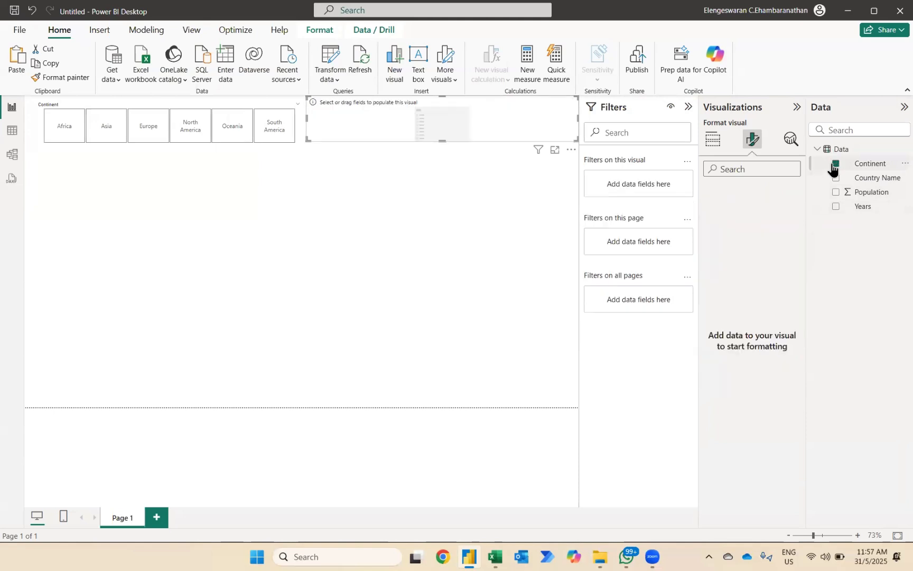
click(836, 206)
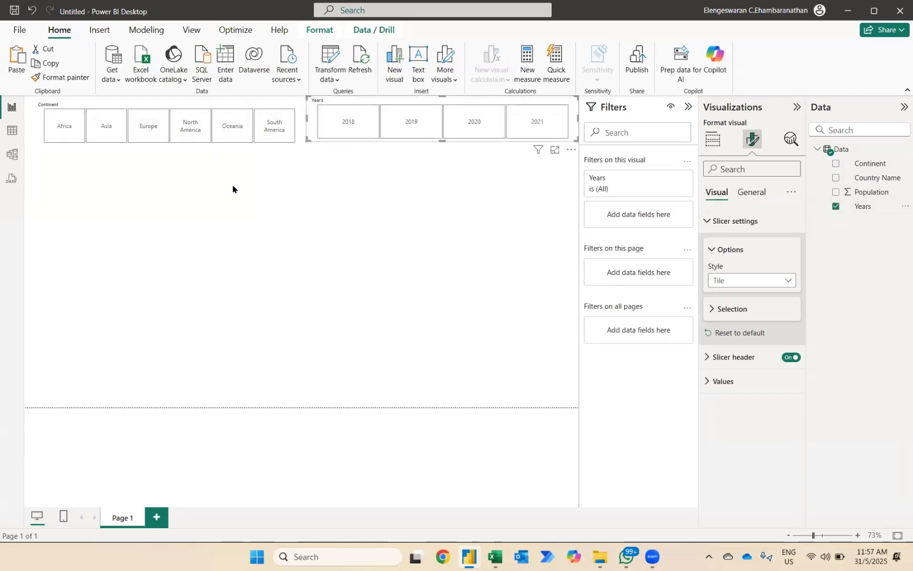
Add a filled map with Continent as its location and resize it to fill the page's left part below the Continent slicer.
click(152, 188)
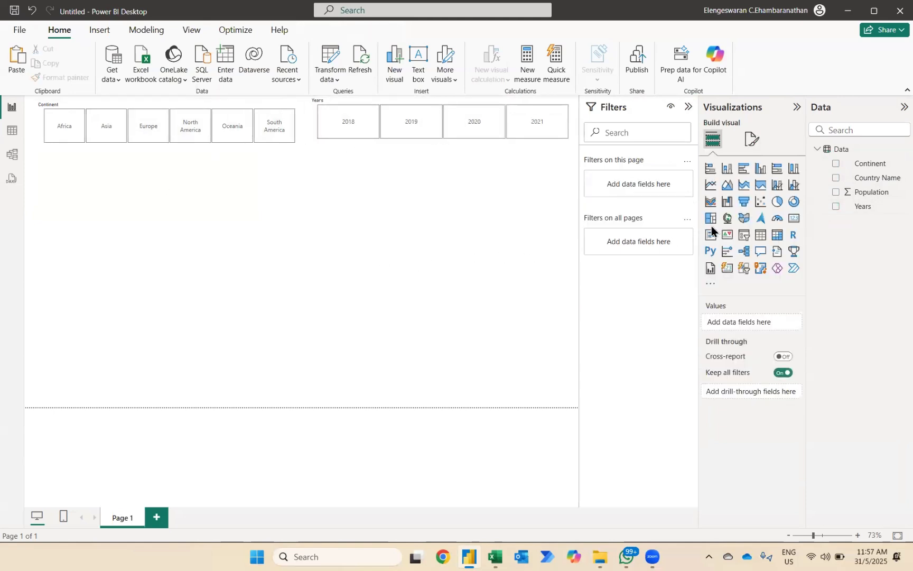
click(744, 219)
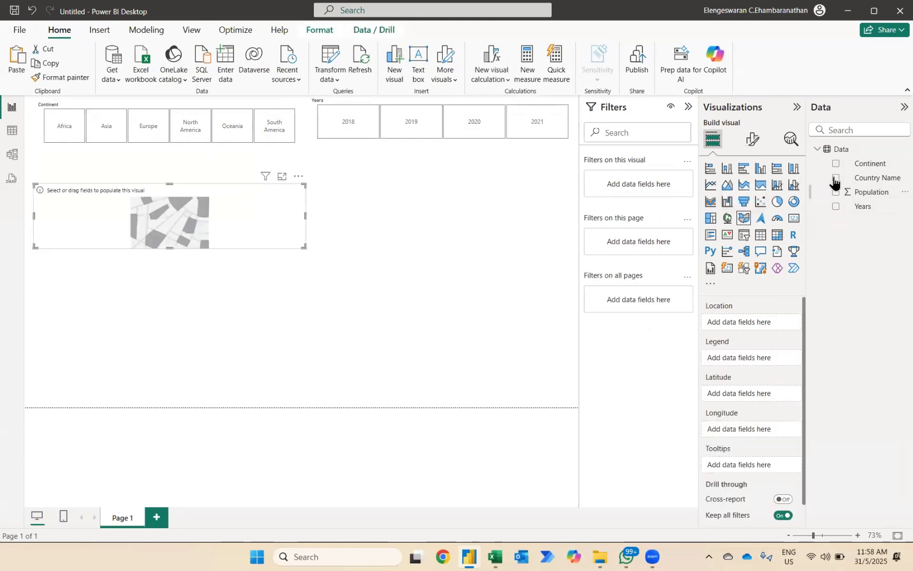
click(835, 164)
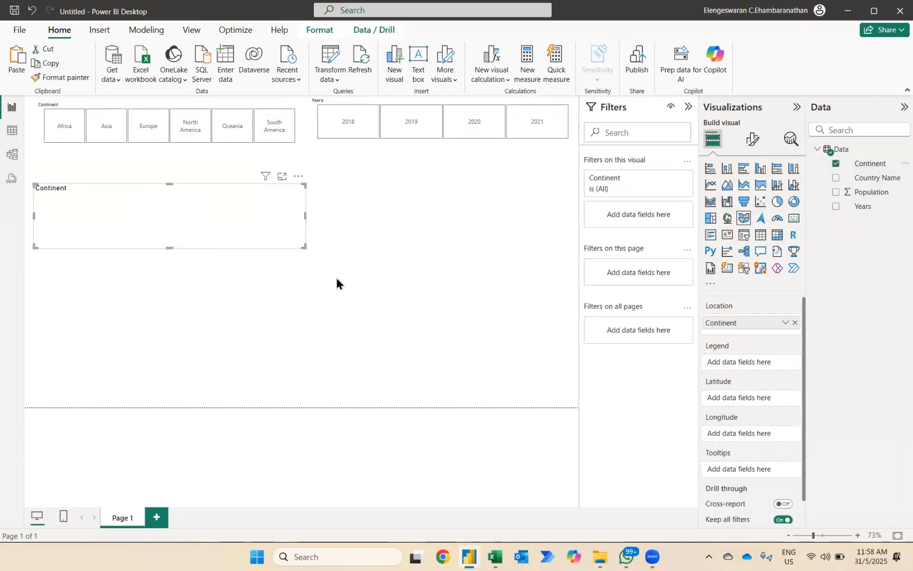
drag(303, 245, 220, 401)
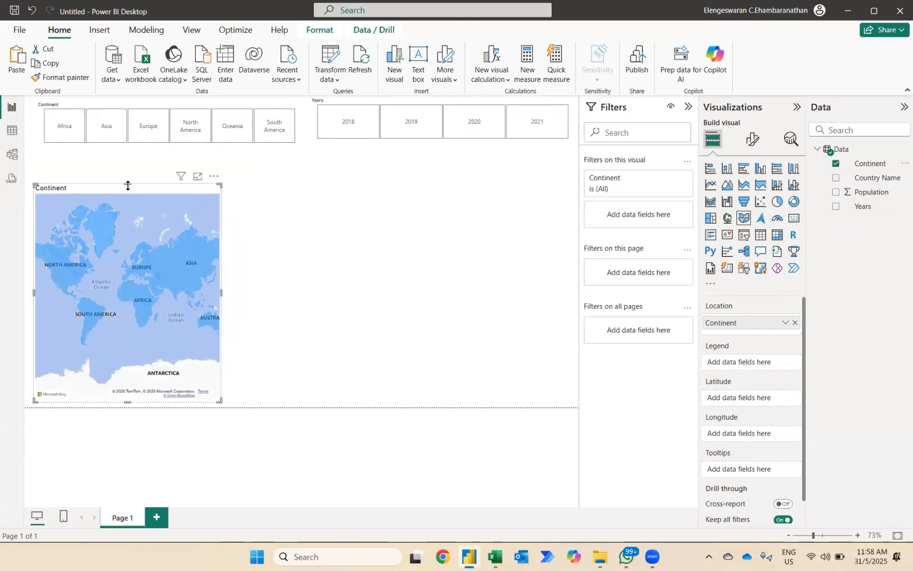
drag(127, 185, 128, 147)
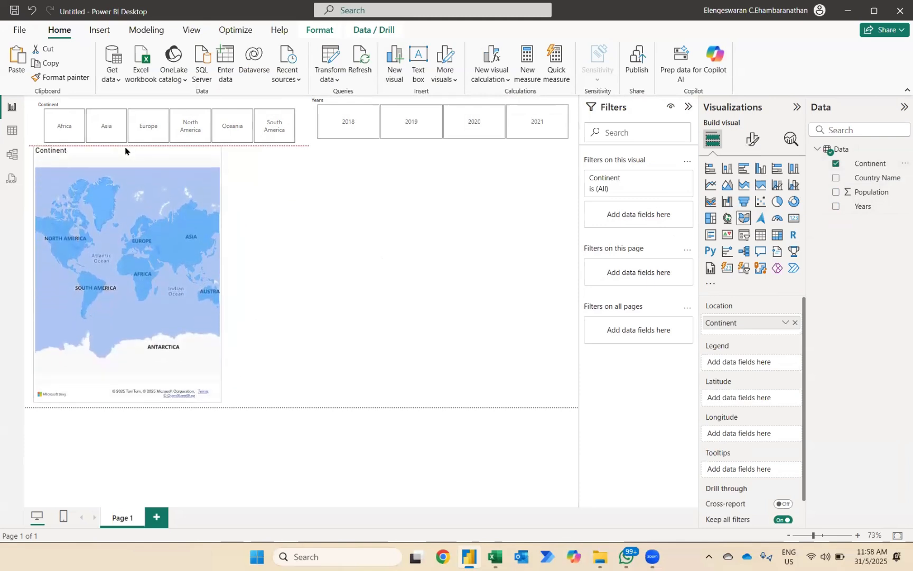
Check the map's response by filtering through Africa, Asia, Europe and North America in the Continent slicer, and clear the selection.
click(78, 127)
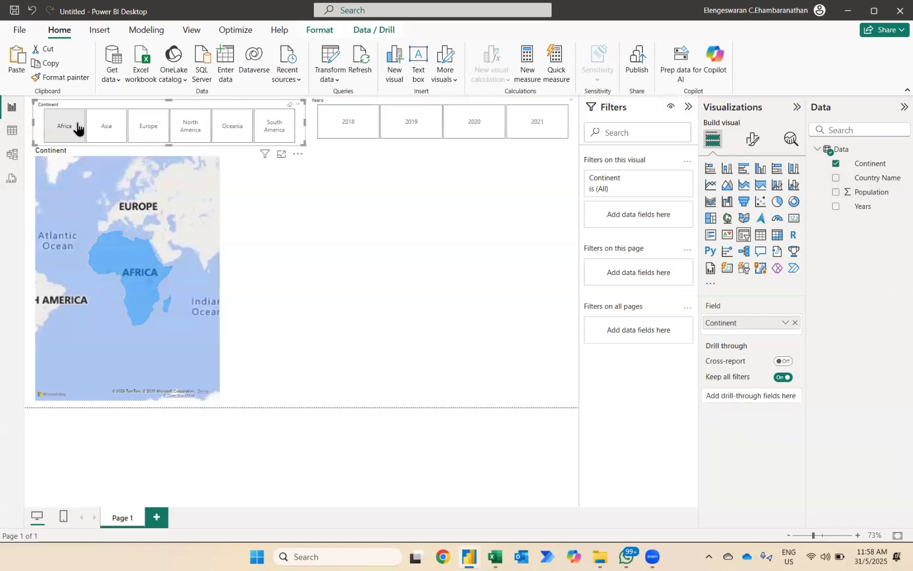
click(116, 135)
click(151, 136)
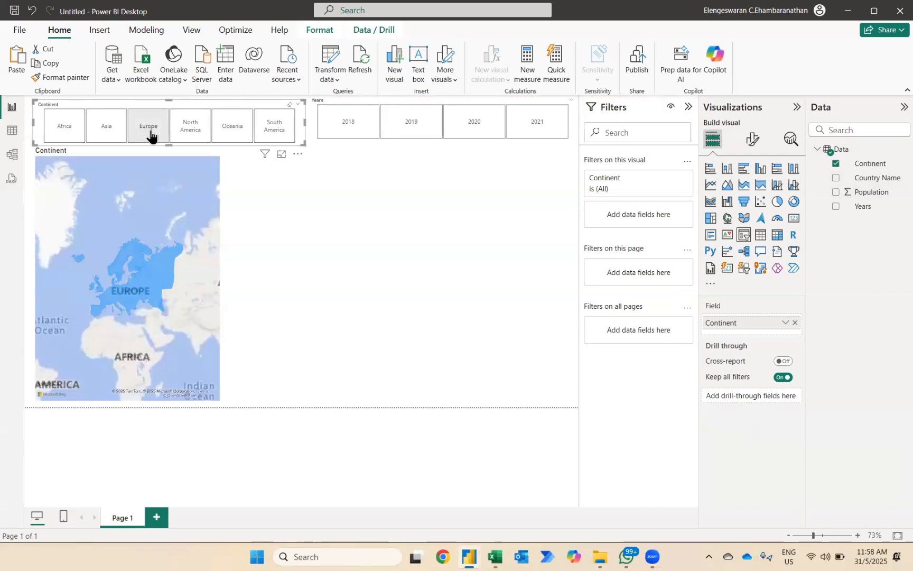
click(179, 137)
click(289, 105)
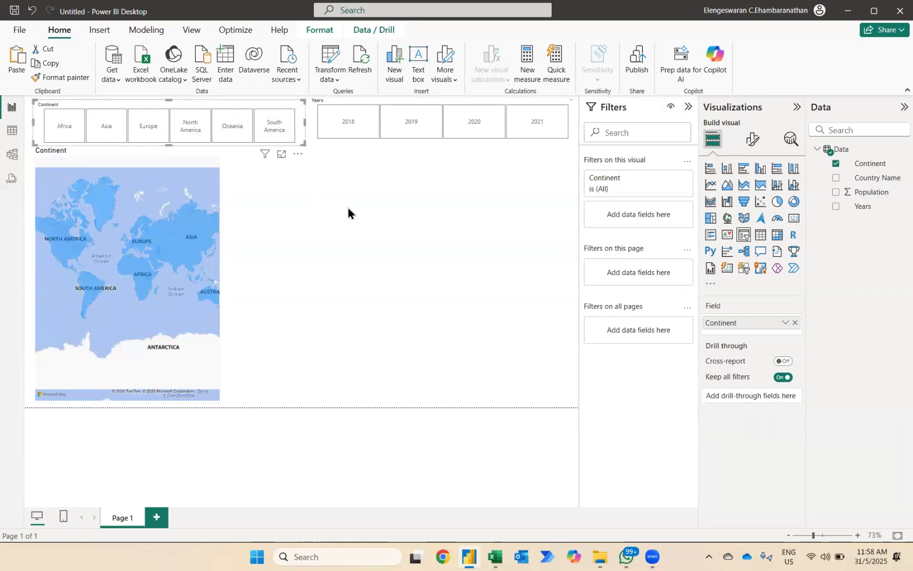
Add a clustered bar chart of Population by Country Name beside the map, replacing Continent on its Y-axis, and widen it to the page's right edge.
click(376, 298)
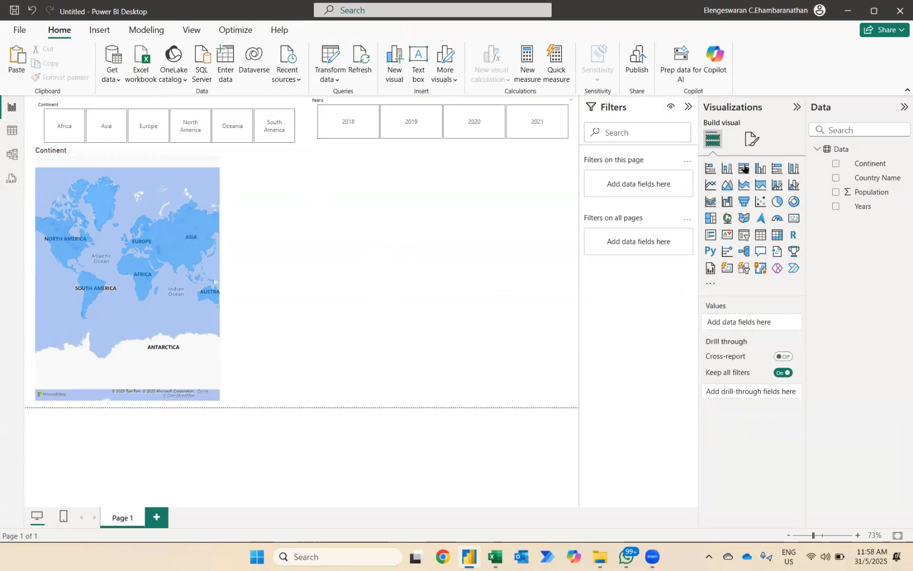
click(744, 168)
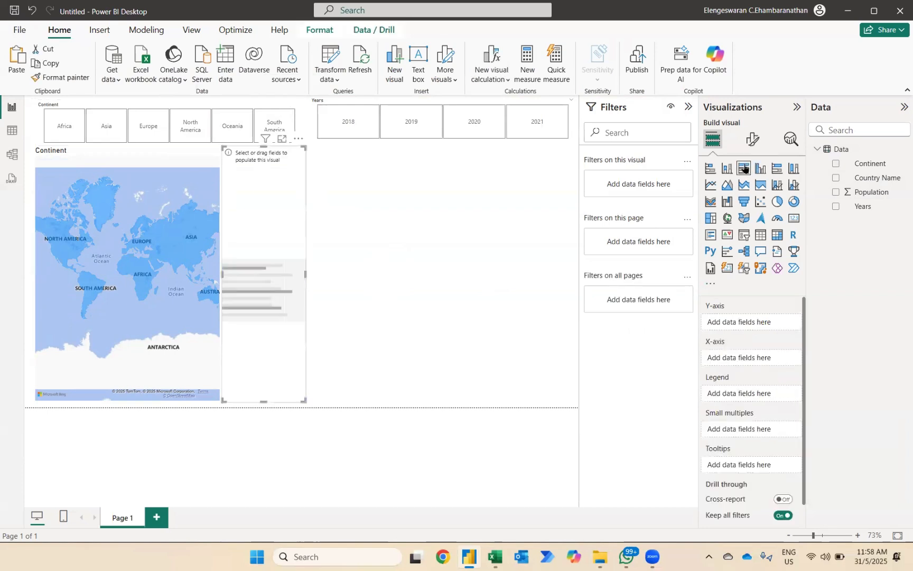
click(835, 164)
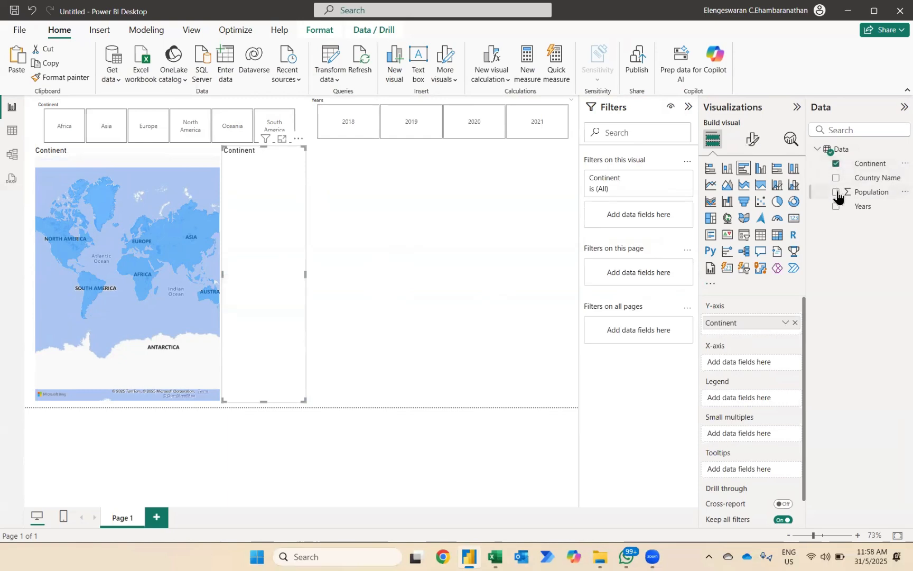
click(836, 192)
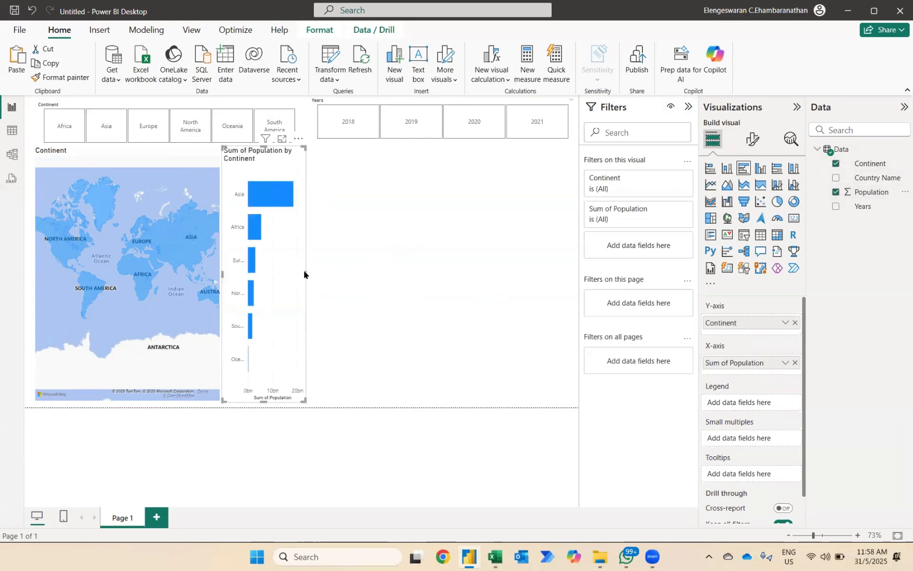
drag(306, 272, 577, 272)
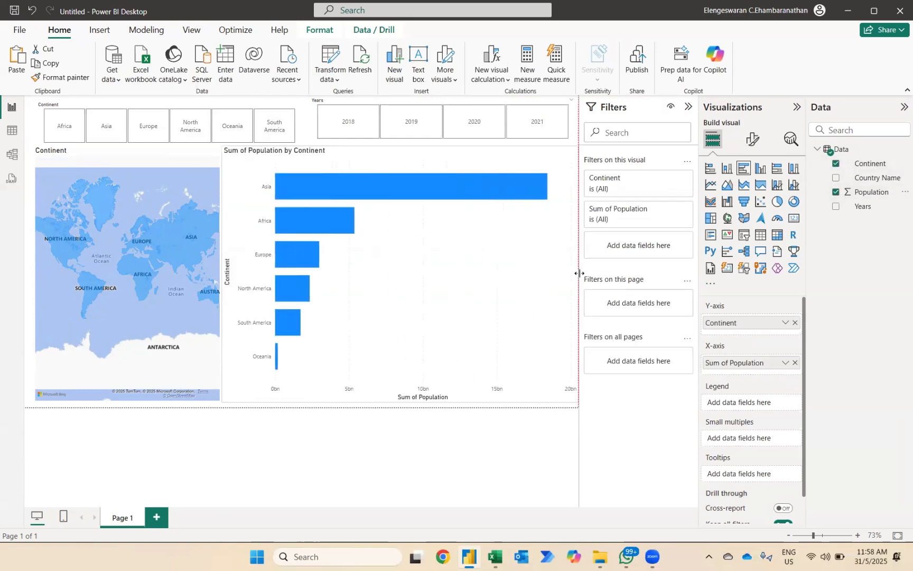
click(834, 163)
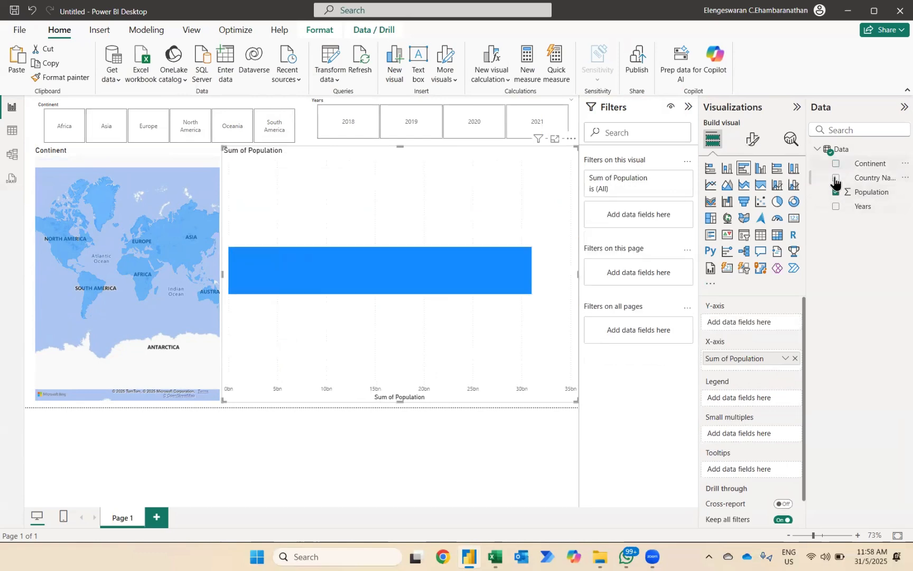
click(835, 178)
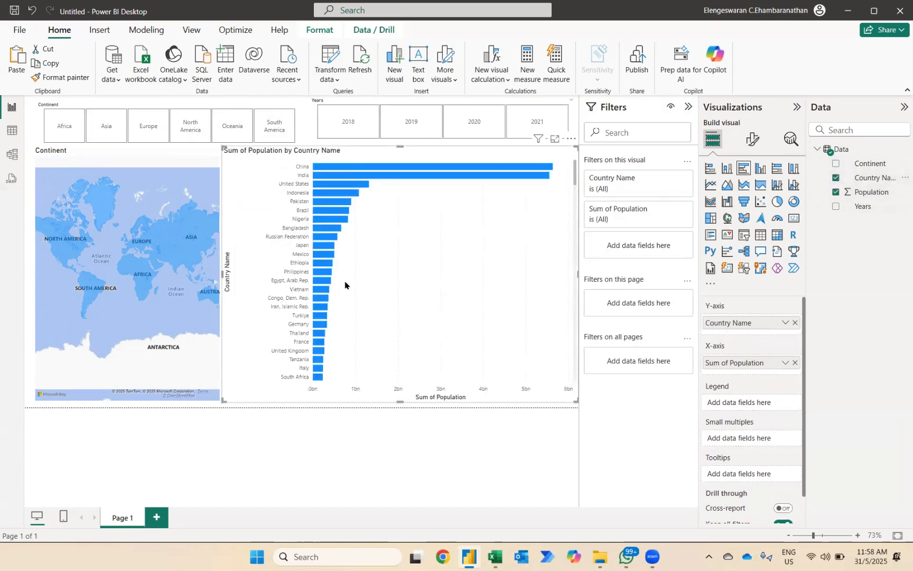
Go through 2018, 2019 and 2020 in the Years slicer and leave the report filtered to 2021.
click(347, 130)
click(415, 130)
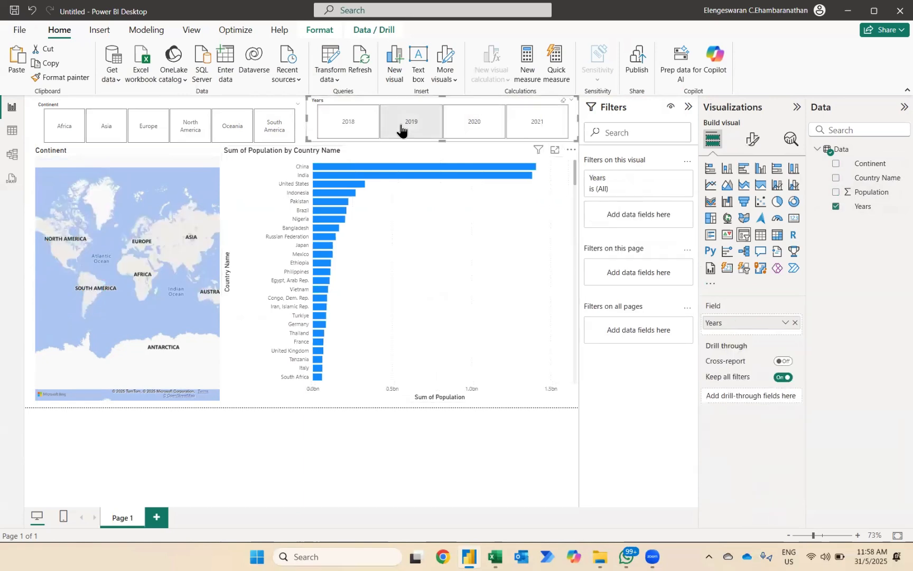
click(471, 129)
click(536, 124)
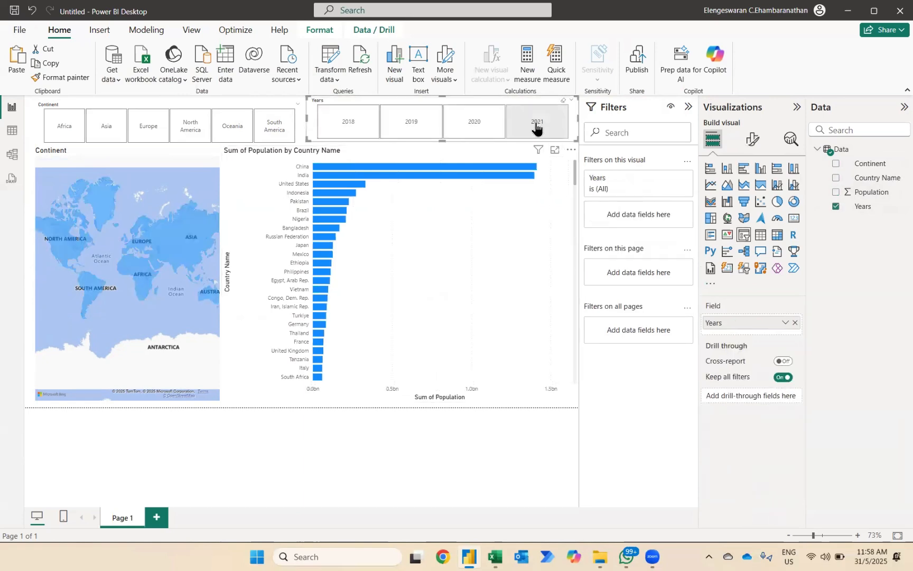
click(536, 127)
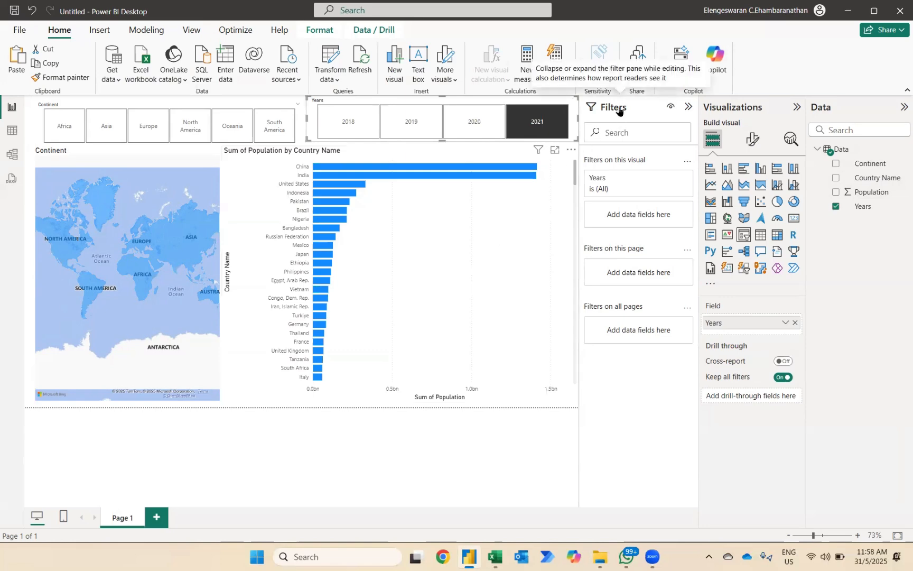
Apply a Top N filter on the bar chart's Country Name to show the top 5 by Sum of Population.
click(517, 233)
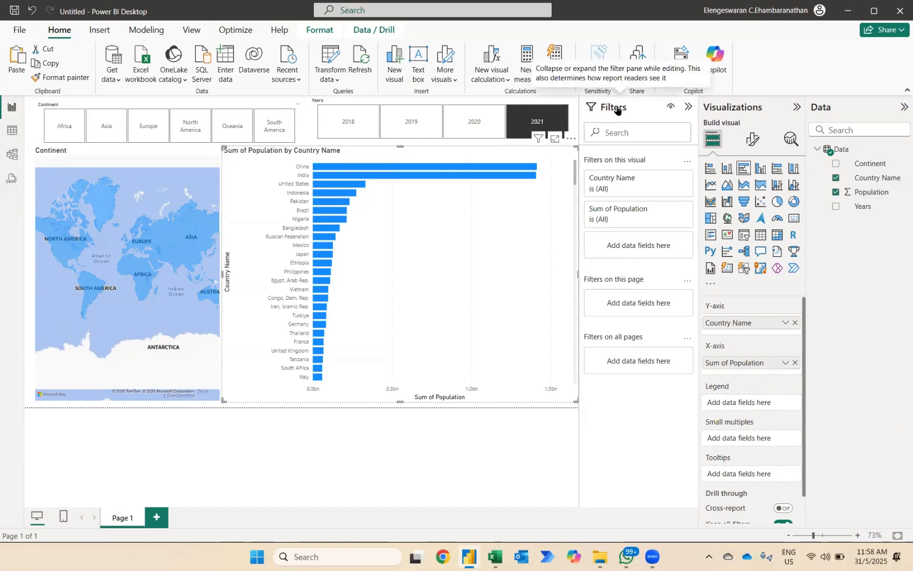
click(669, 180)
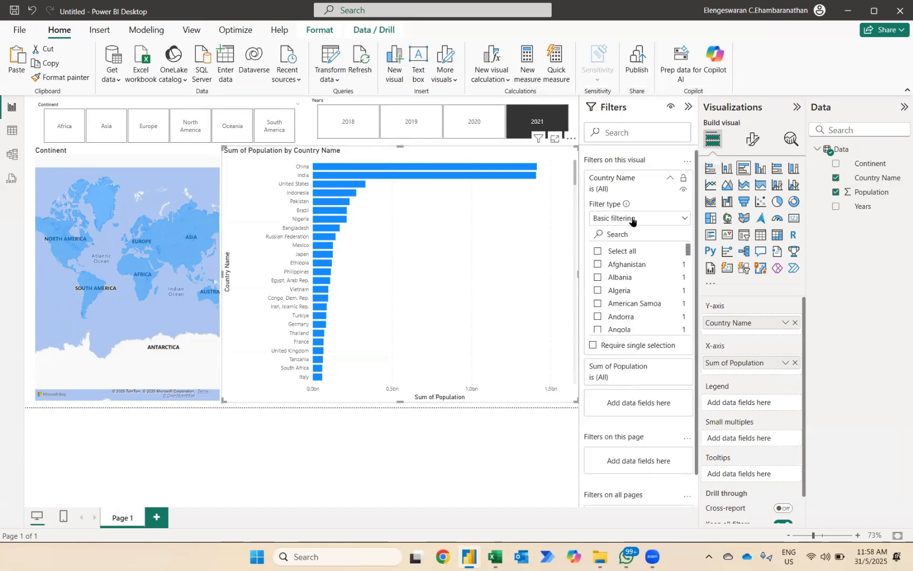
click(623, 220)
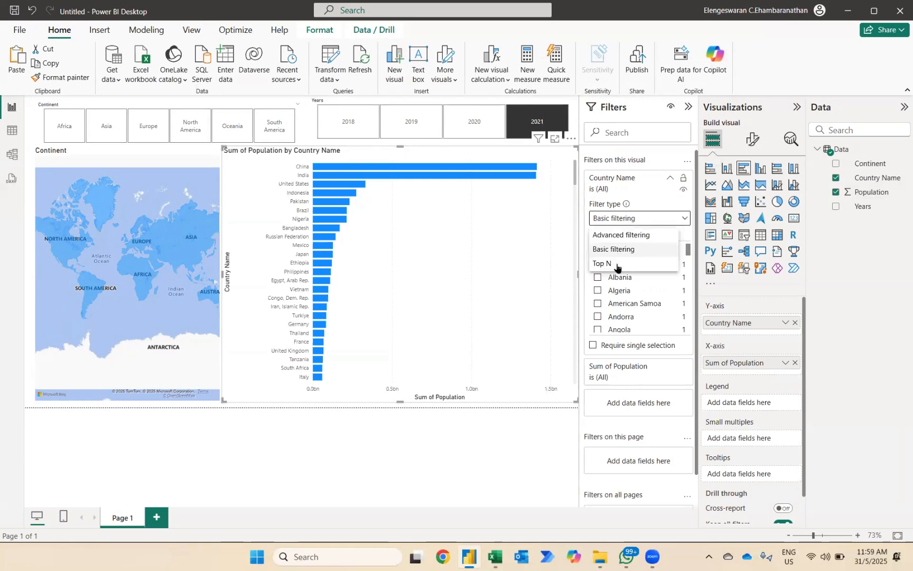
click(616, 265)
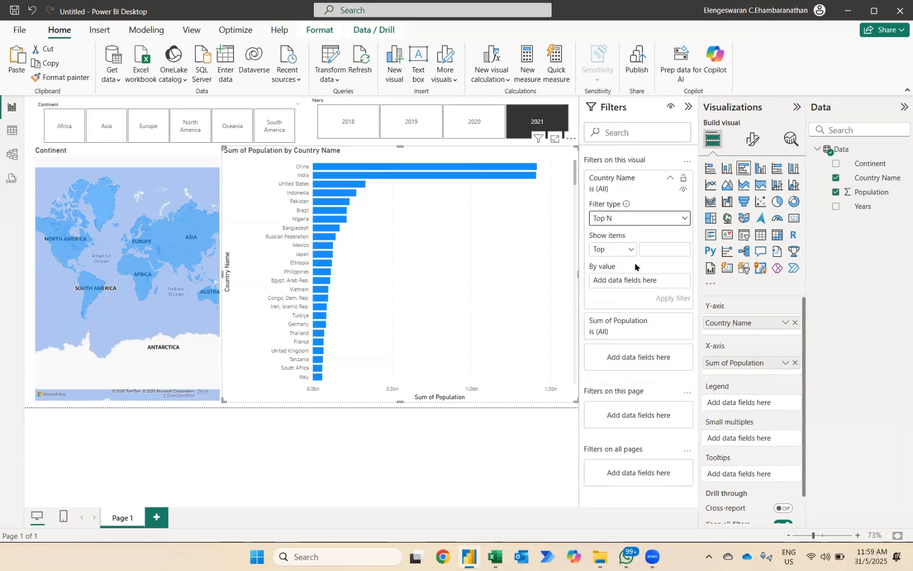
click(660, 252)
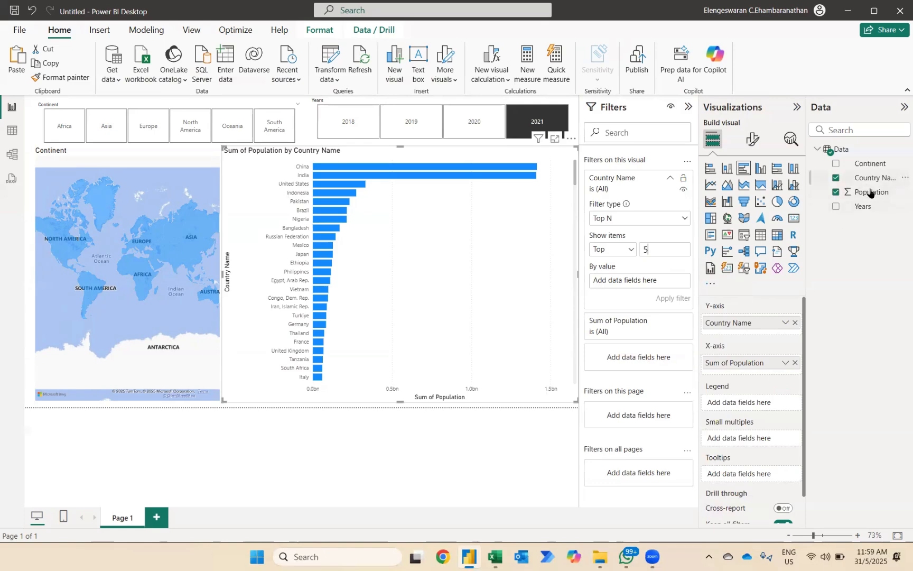
drag(871, 193, 667, 277)
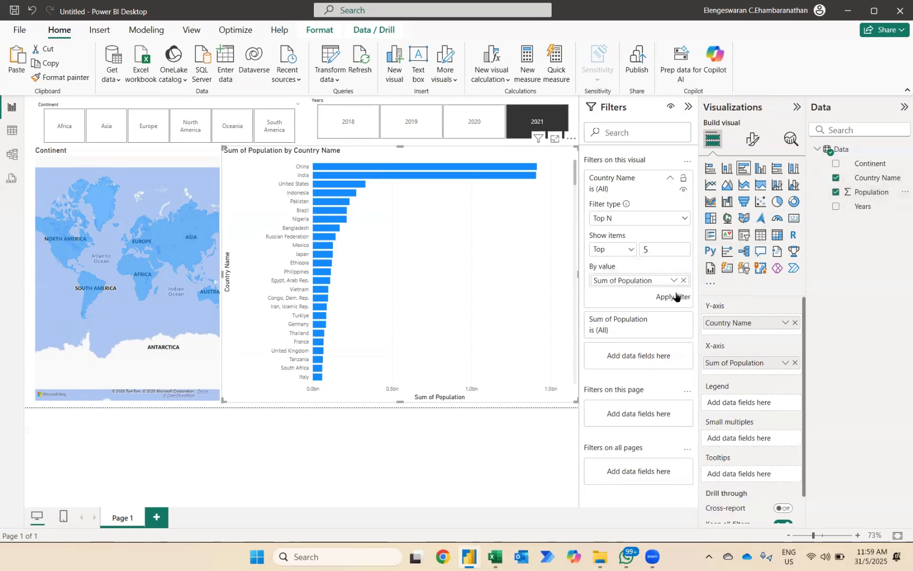
click(676, 298)
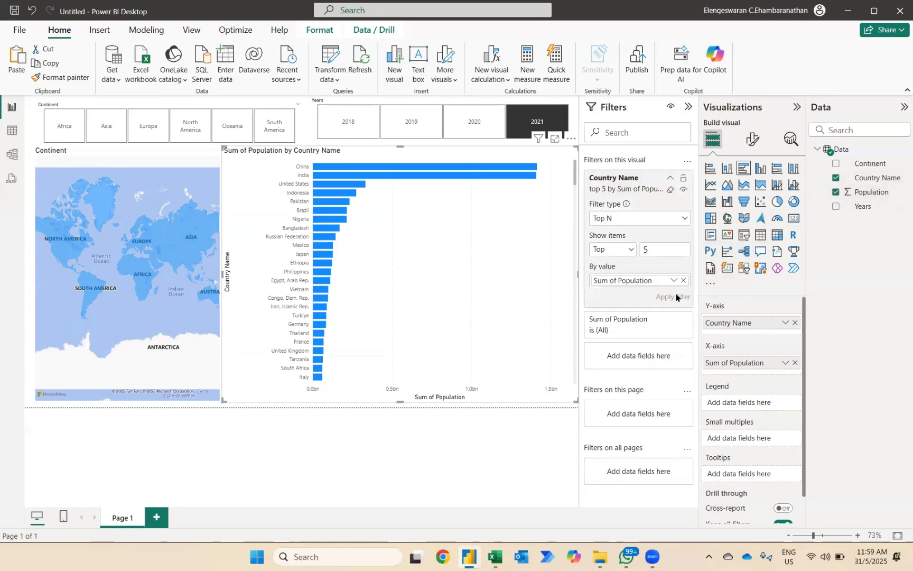
Filter the report by each continent in turn, from Africa through Oceania, and leave South America selected.
click(46, 116)
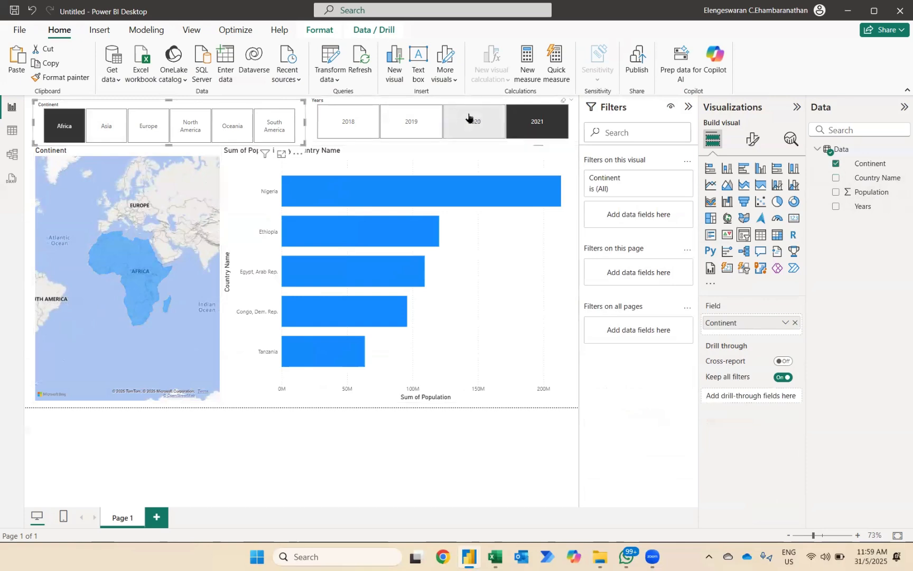
click(102, 139)
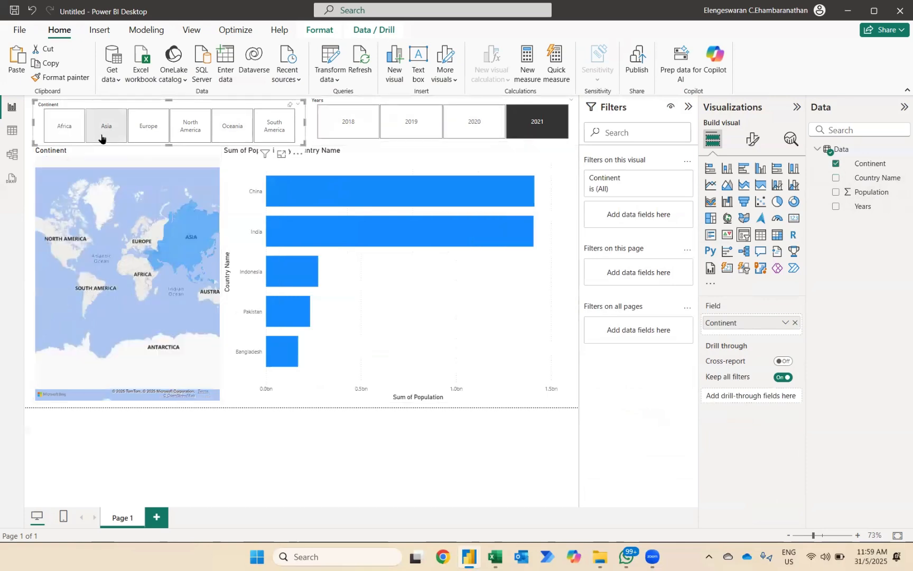
click(155, 138)
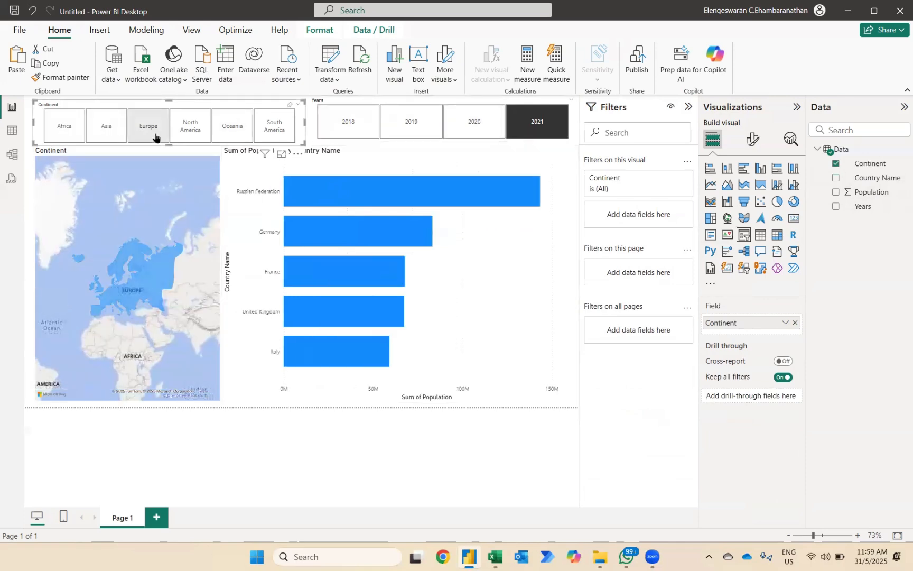
click(186, 138)
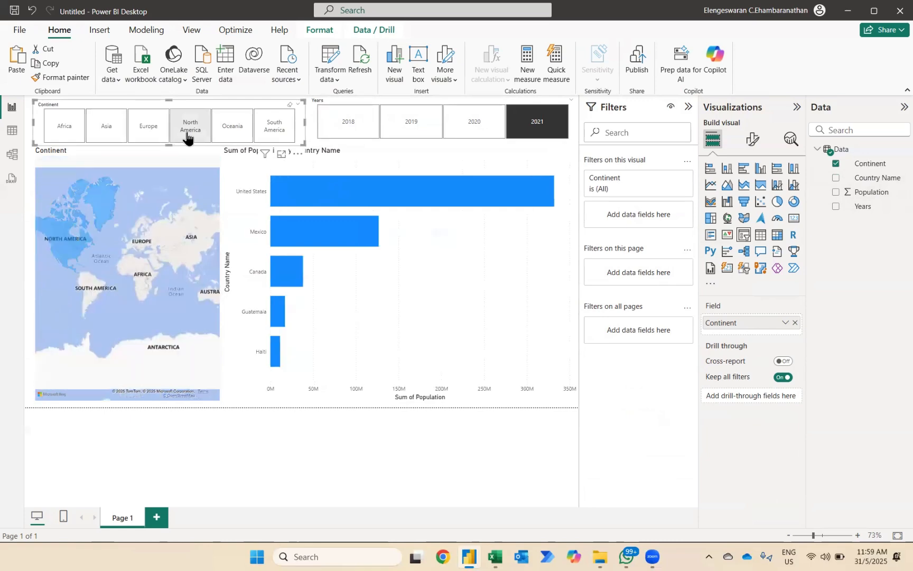
click(227, 139)
click(267, 138)
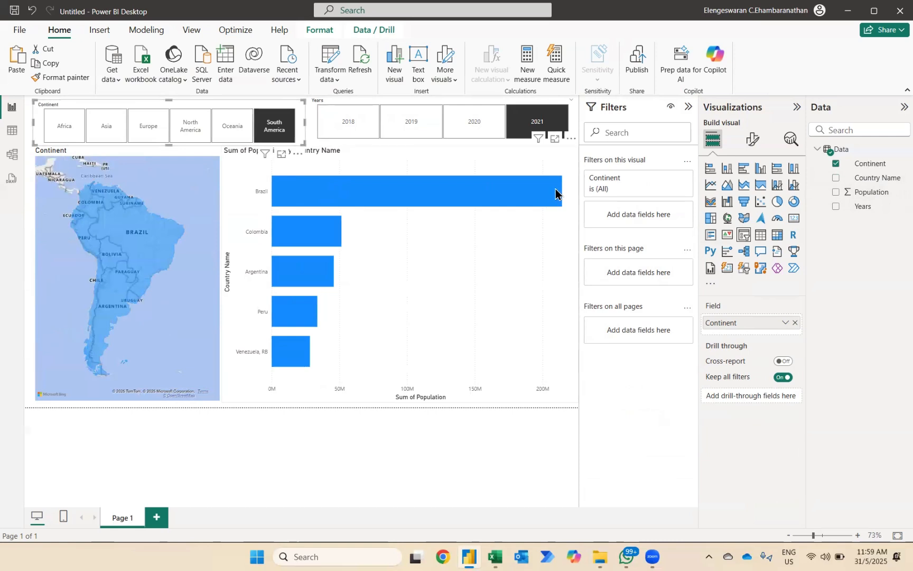
Turn on data labels for the population bar chart and set the color of its bars to dark blue.
click(753, 139)
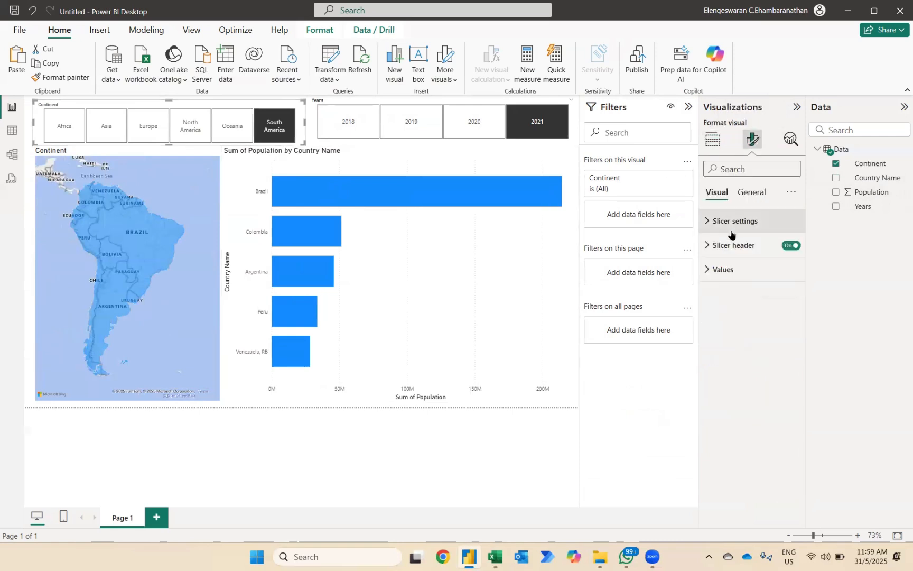
click(519, 256)
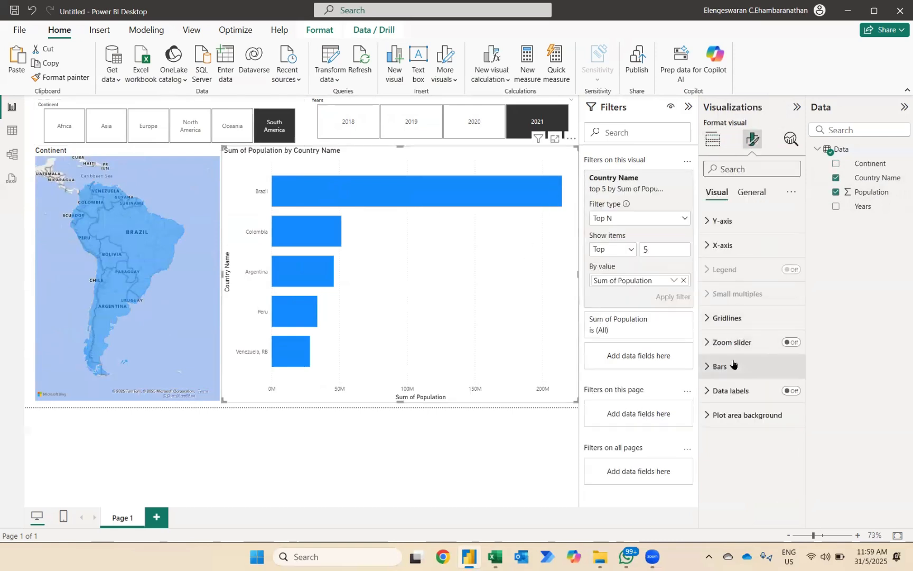
click(793, 391)
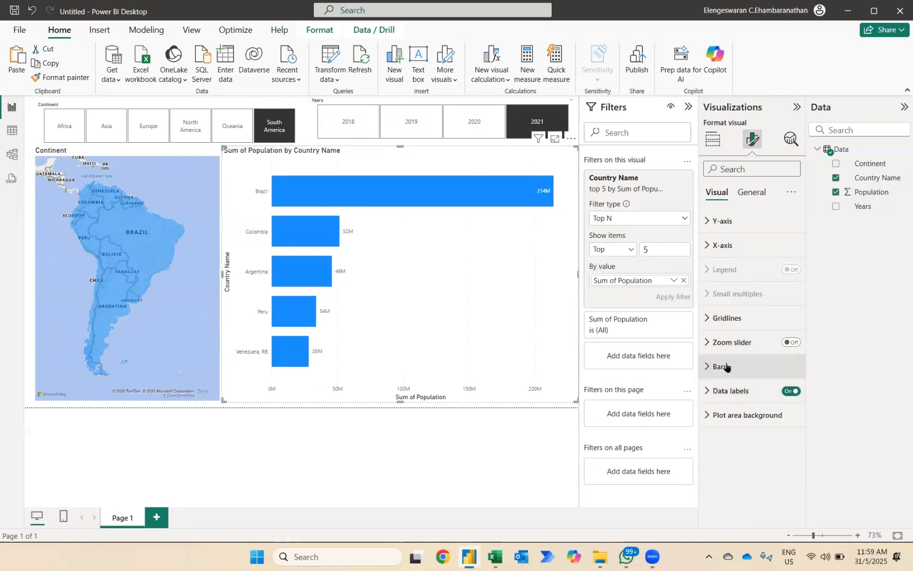
click(719, 367)
click(733, 485)
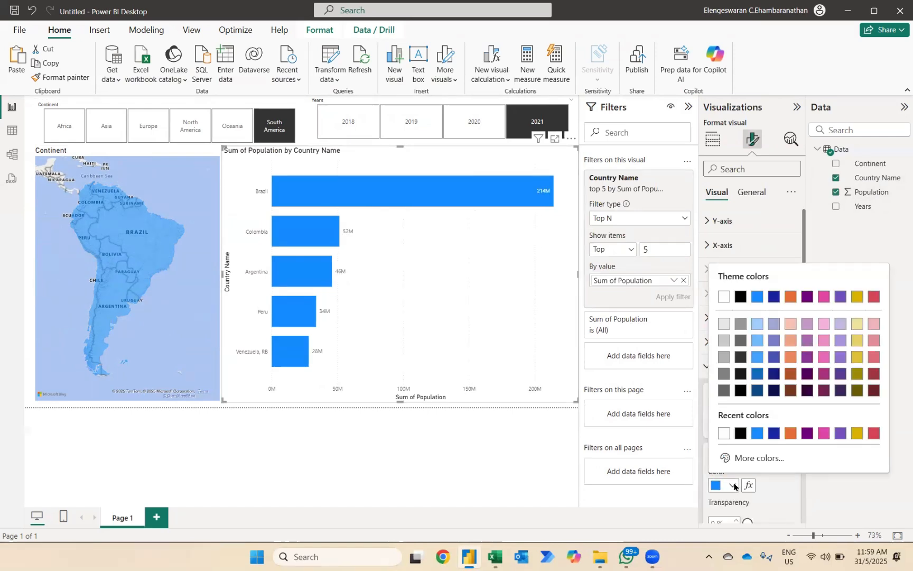
click(774, 379)
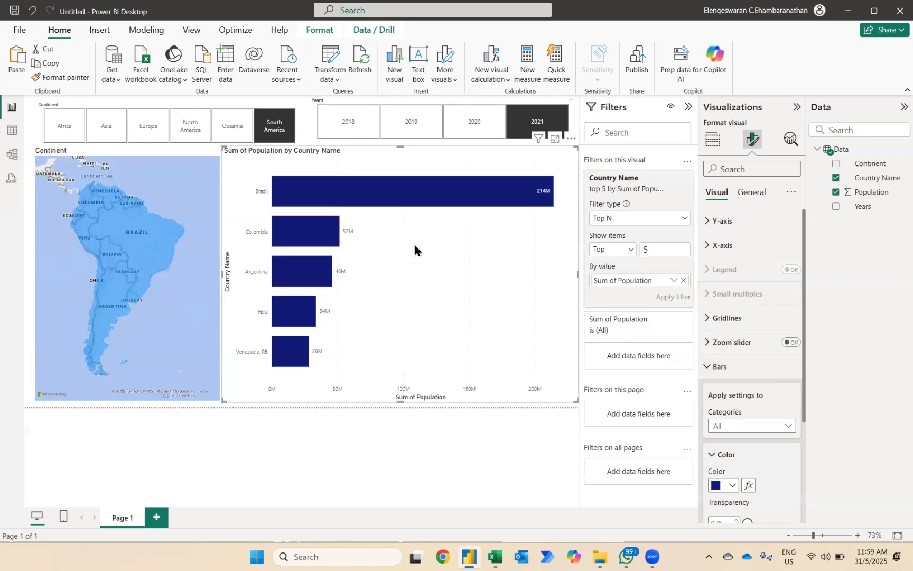
Set the font size of the population bar chart's data label values to 15.
click(715, 368)
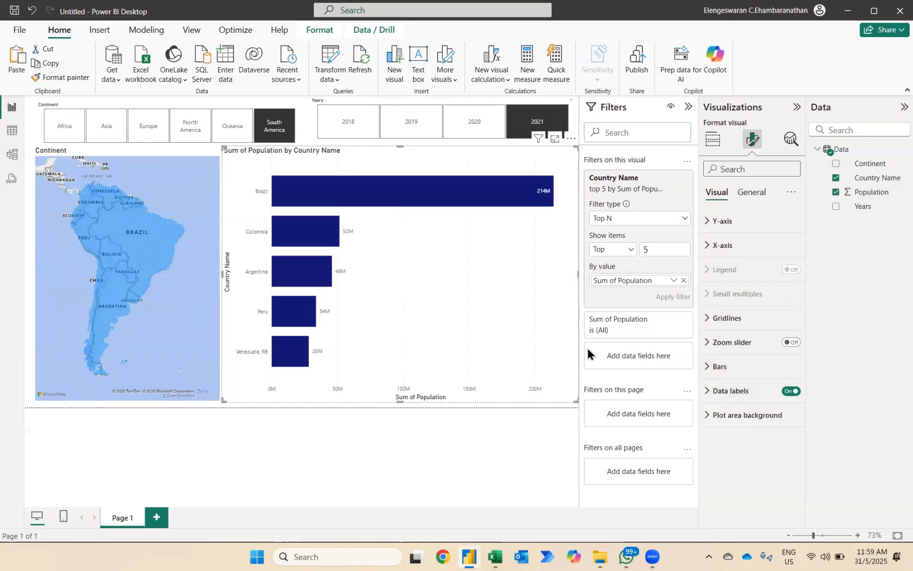
click(718, 391)
scroll(784, 468, down, 5)
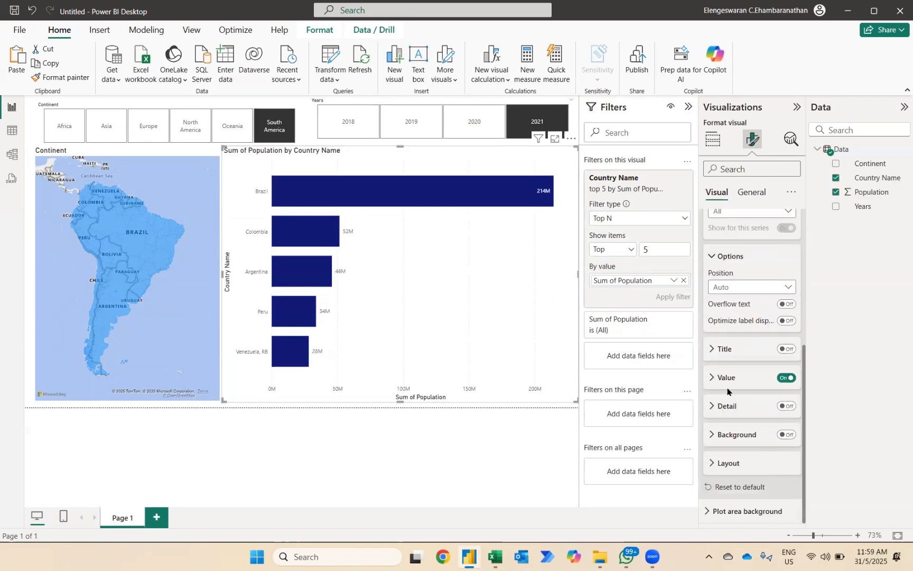
click(725, 378)
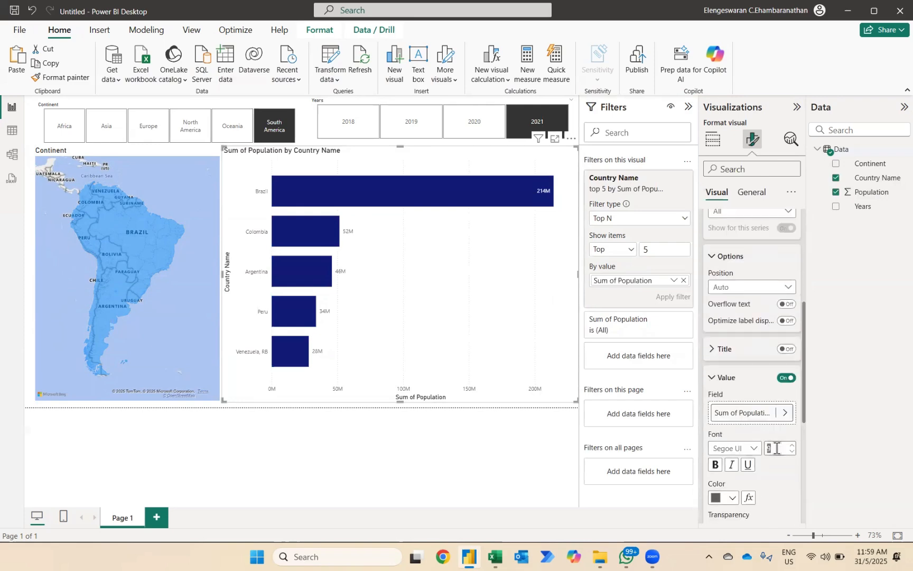
text(15)
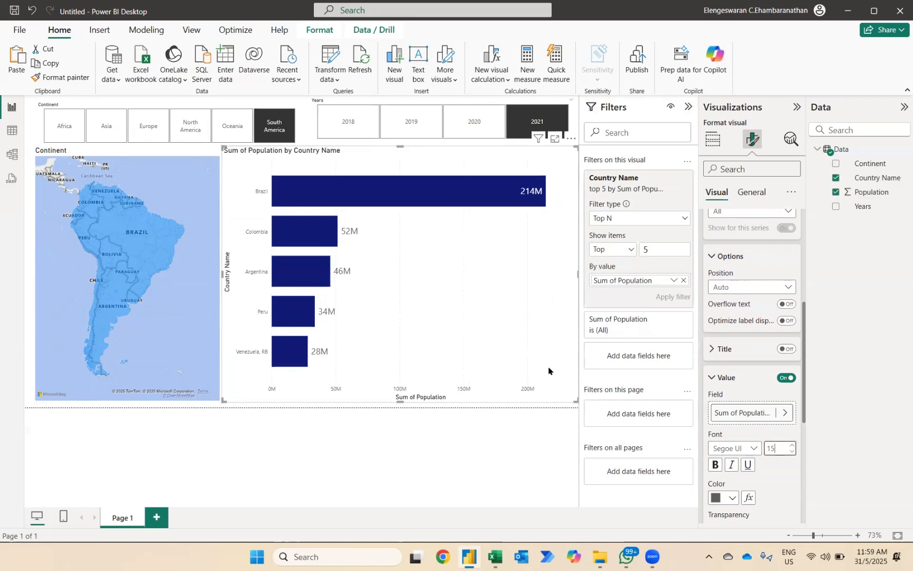
Clear the South America selection in the Continent slicer so the report covers all continents.
click(309, 425)
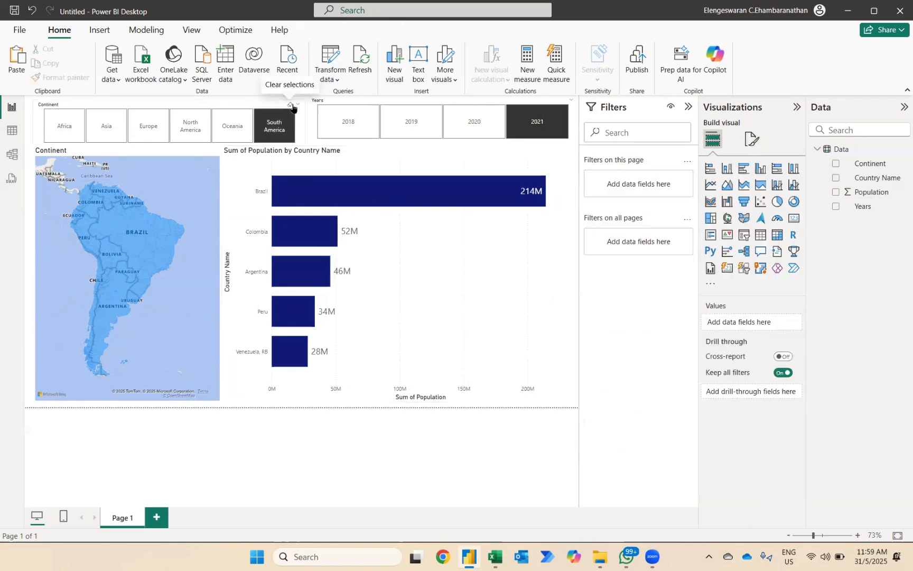
click(292, 106)
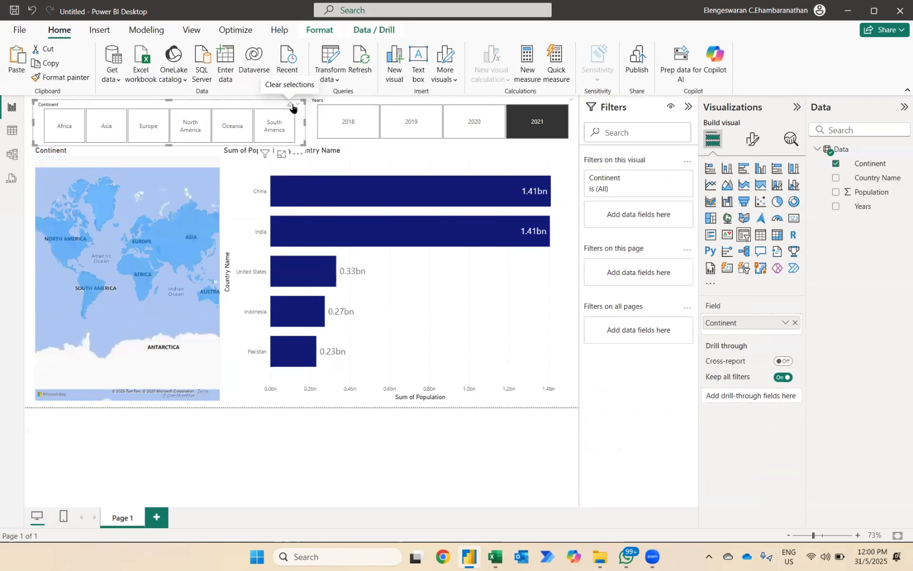